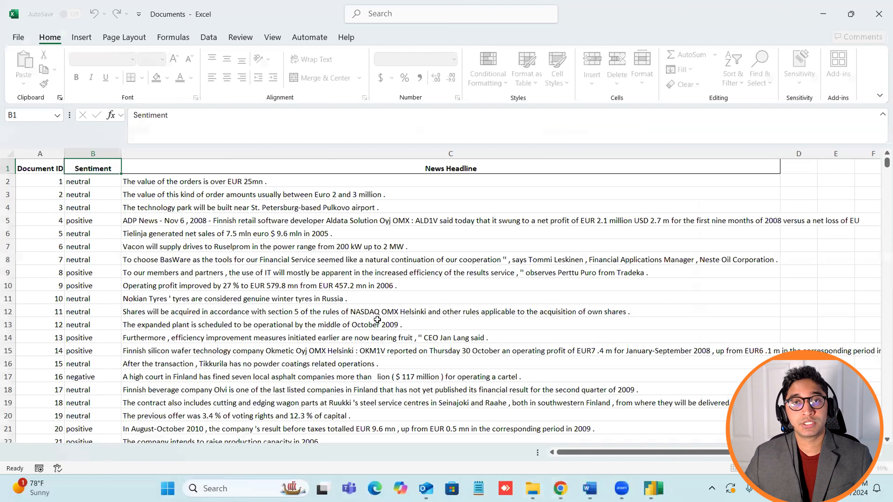
- Read through the news headlines and their sentiment labels down to about row 70 of Sheet1
scroll(376, 332, down, 3)
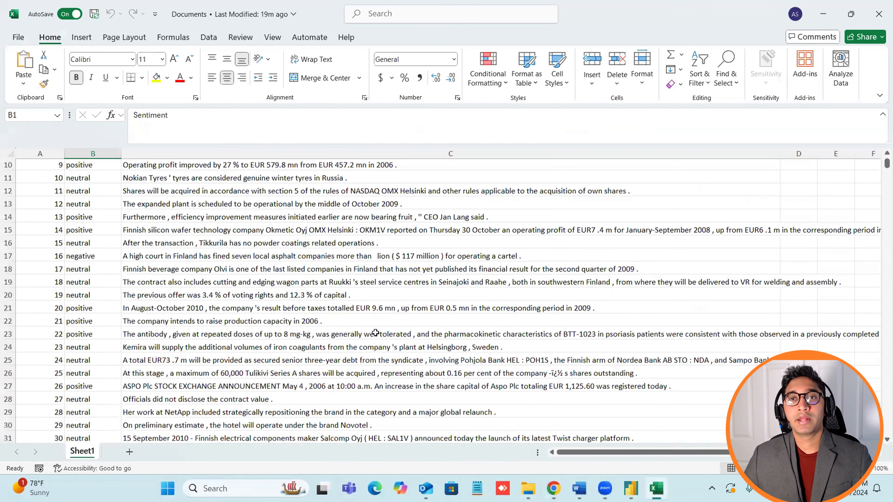
scroll(376, 332, down, 2)
scroll(375, 332, up, 5)
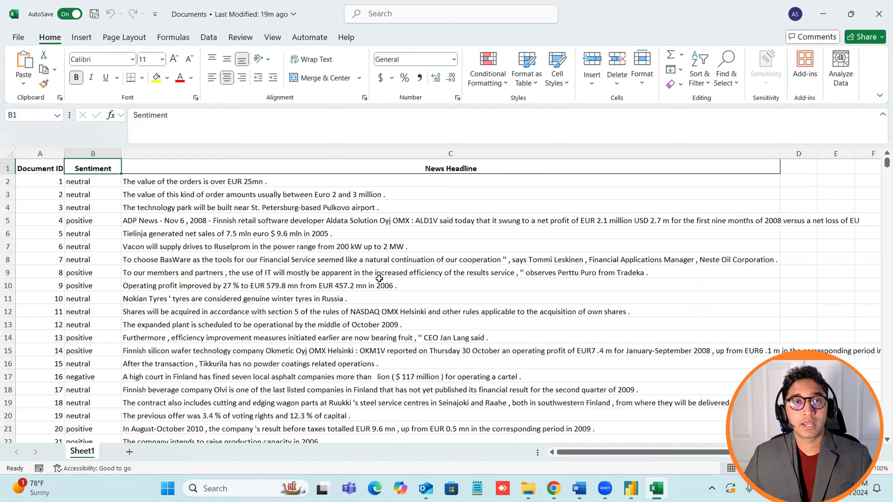
scroll(379, 278, down, 4)
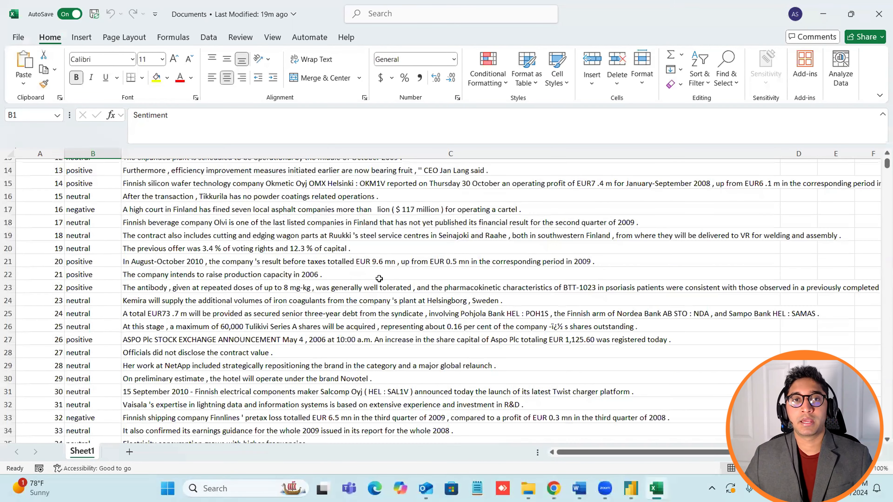
scroll(378, 278, down, 11)
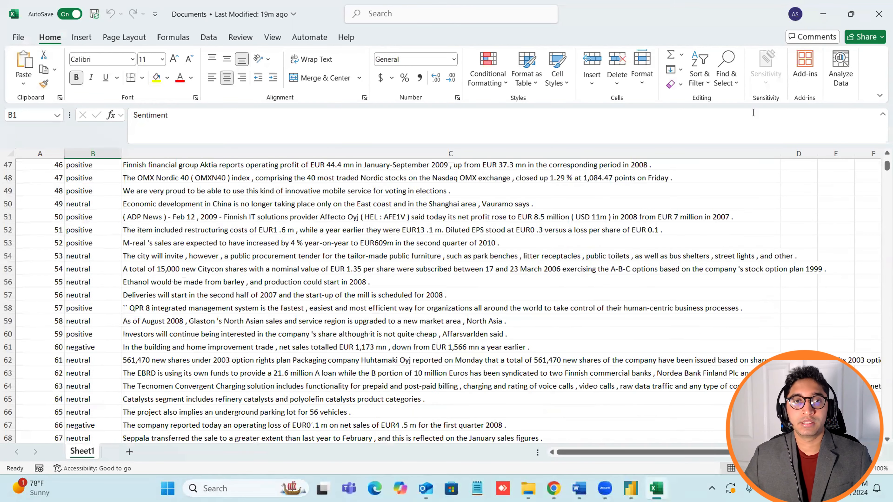
click(138, 123)
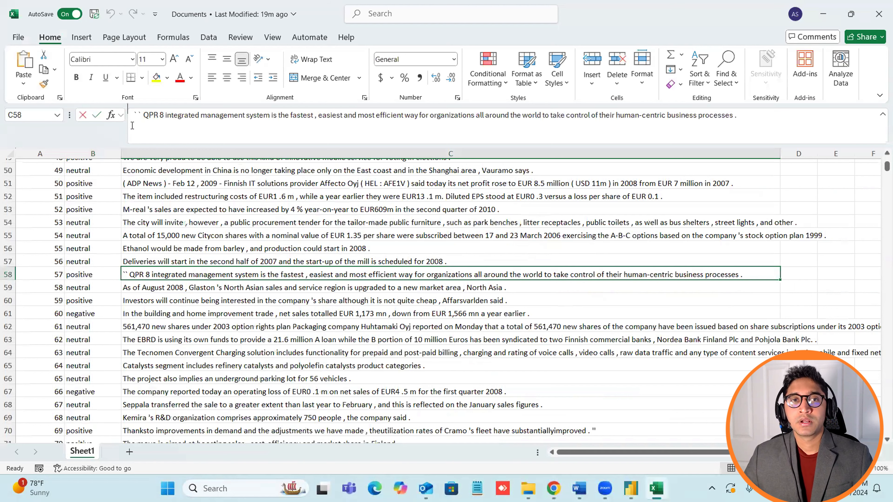
click(348, 224)
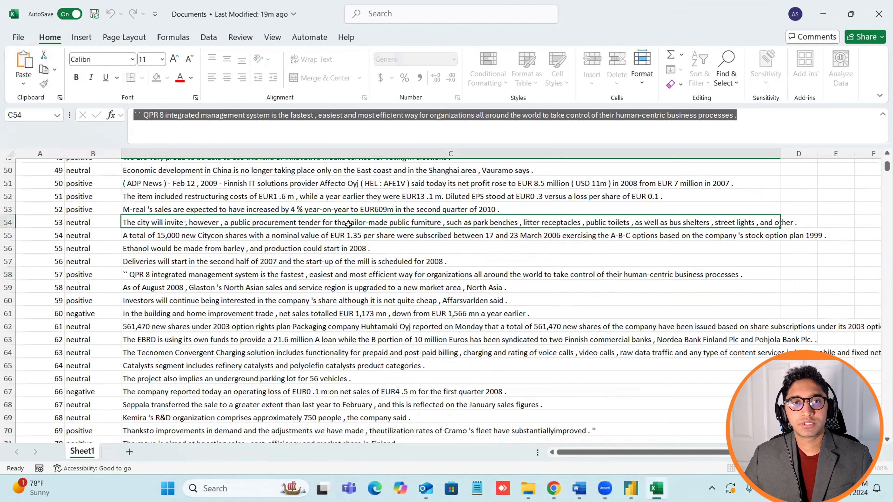
scroll(348, 224, up, 16)
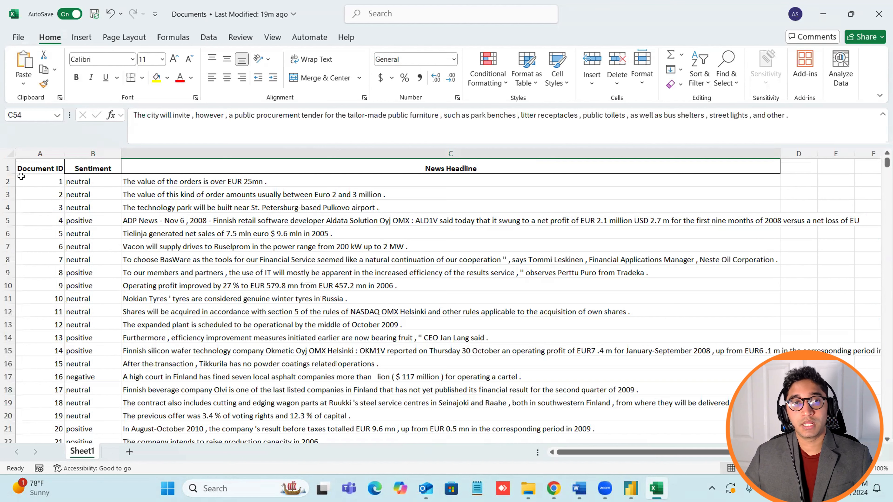
- Check how far the Sentiment and News Headline columns extend by selecting each column's data down to its last row
key(ctrl+Up)
key(Left)
key(Down)
key(ctrl+shift+Down)
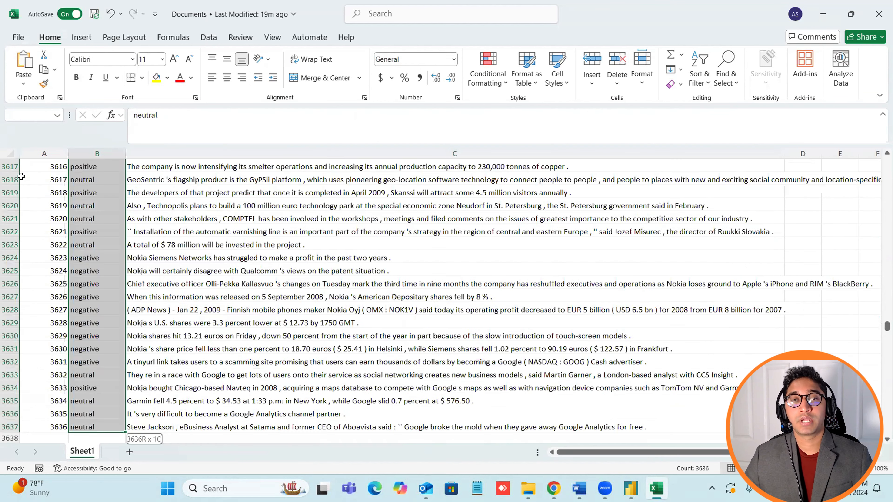
key(ctrl+Up)
key(Right)
key(Down)
key(ctrl+shift+Down)
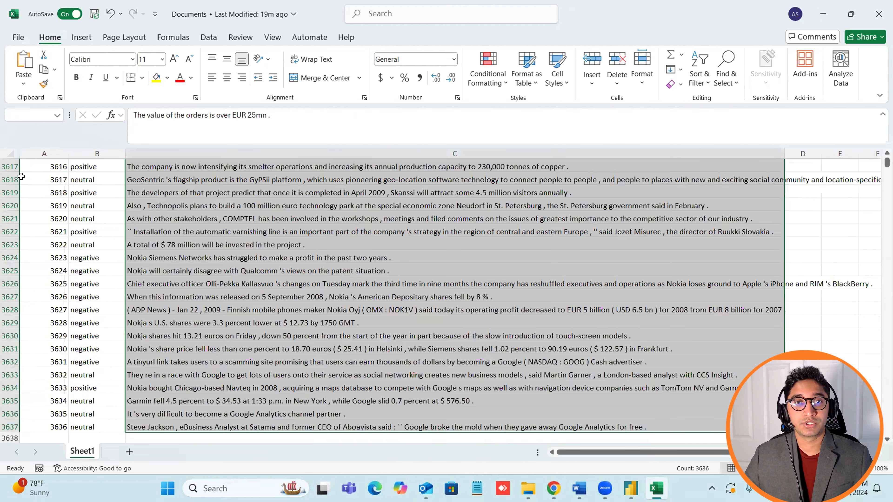
key(ctrl+Up)
key(Down)
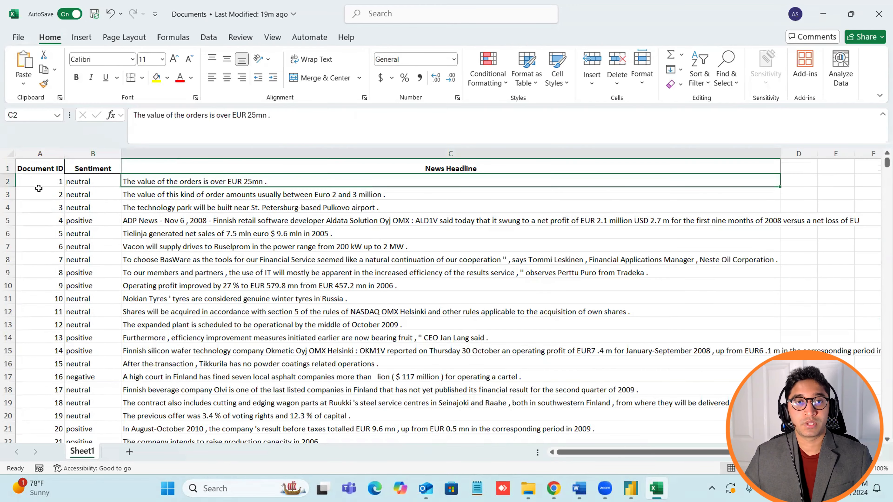
- Review the headlines in the first 35 or so rows, including those for document IDs 8 and 10
scroll(520, 257, down, 8)
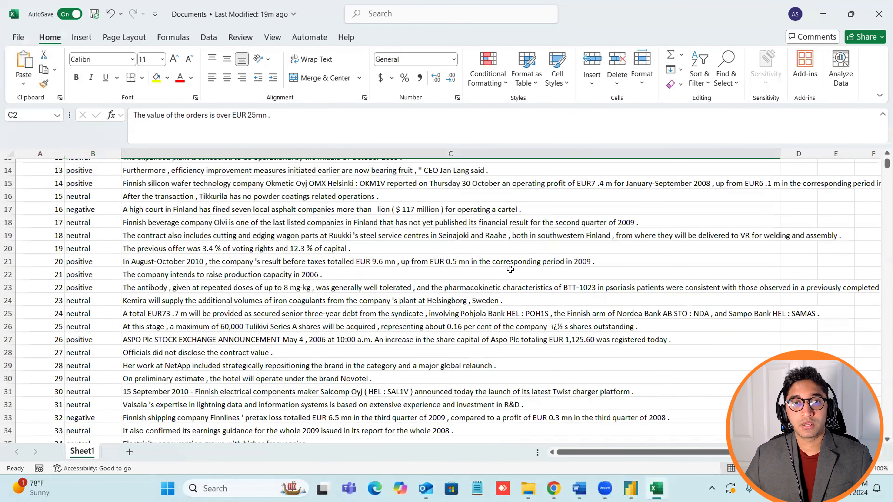
mouse_move(879, 168)
mouse_down()
mouse_move(874, 276)
mouse_move(880, 155)
mouse_up()
click(405, 273)
scroll(360, 272, down, 1)
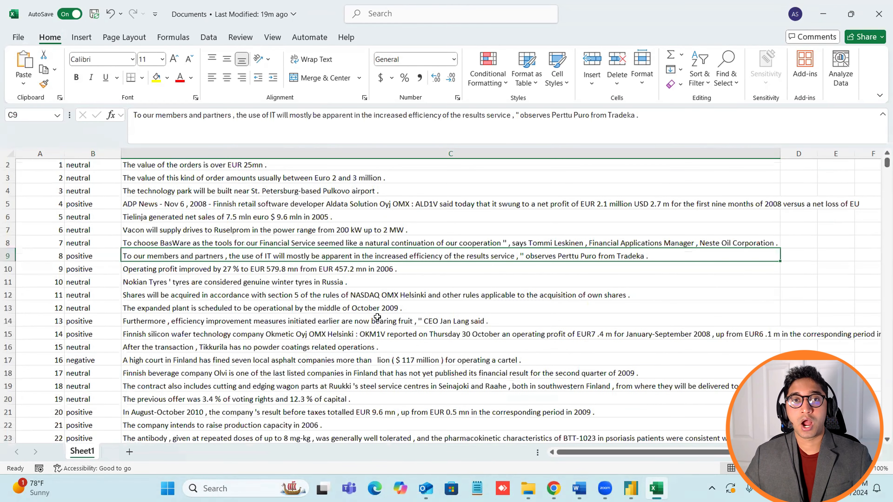
click(368, 282)
scroll(368, 282, up, 1)
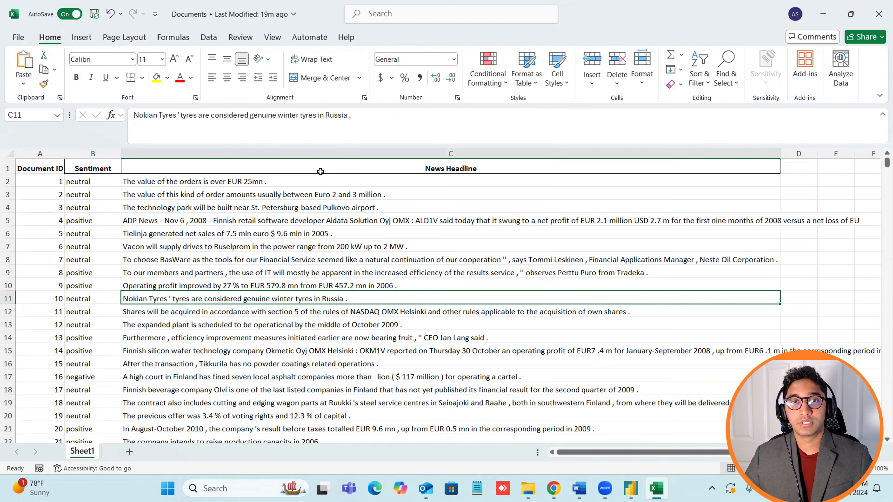
scroll(38, 350, down, 5)
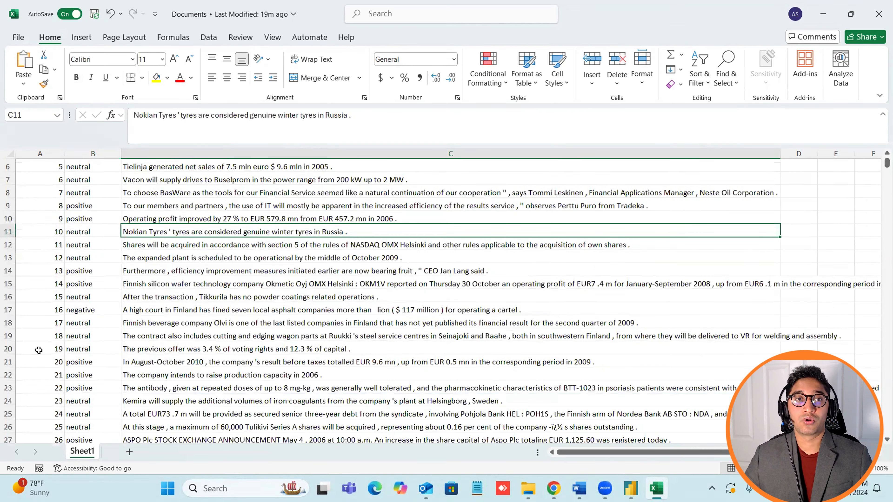
scroll(54, 329, up, 5)
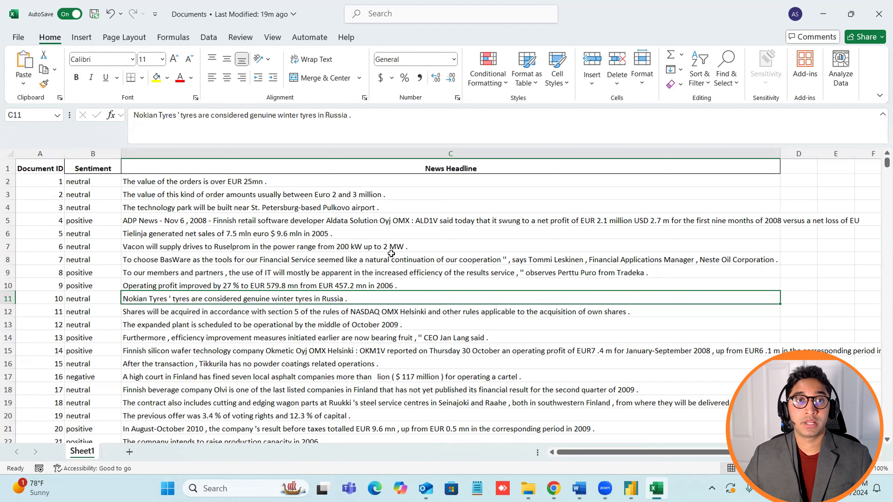
scroll(392, 253, down, 3)
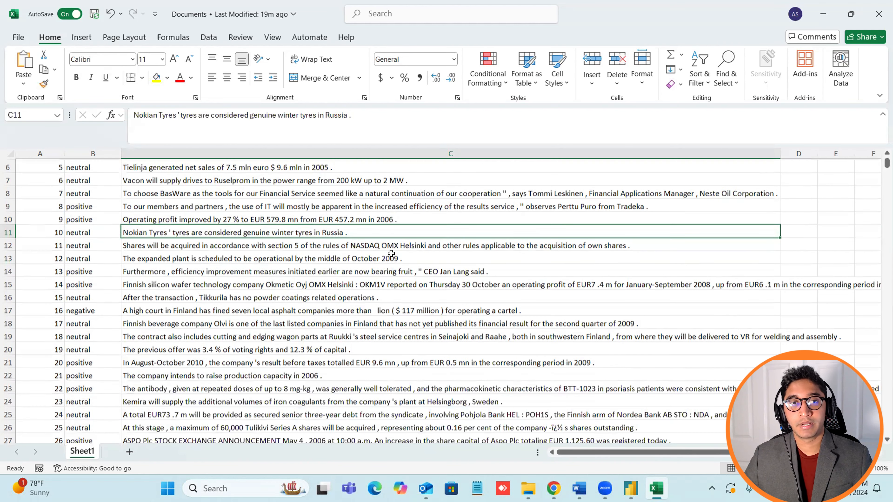
scroll(391, 253, down, 1)
scroll(391, 253, up, 3)
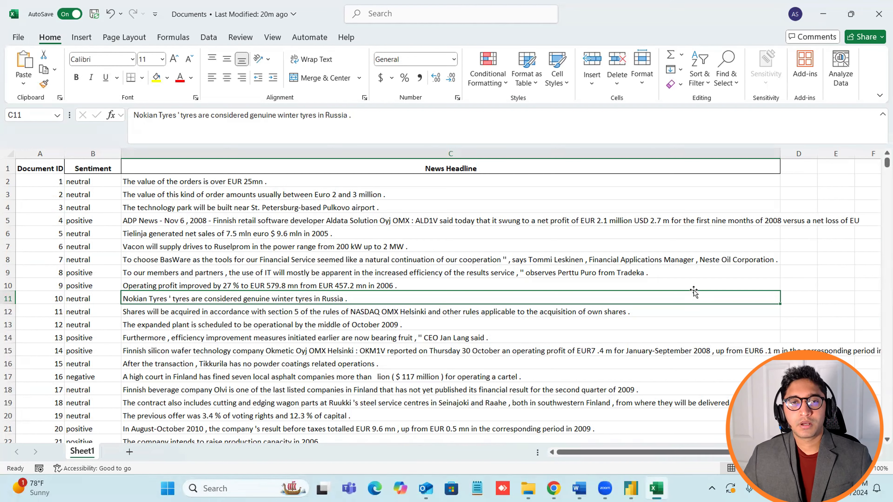
scroll(505, 285, down, 2)
scroll(422, 240, up, 2)
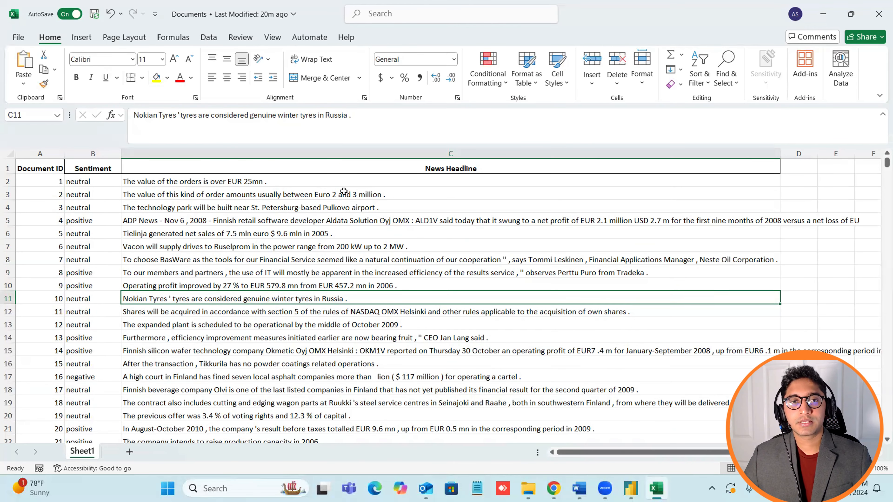
- Examine the Document ID, Sentiment and News Headline columns and compare sample headlines with their sentiment labels
click(385, 168)
click(27, 169)
key(Right)
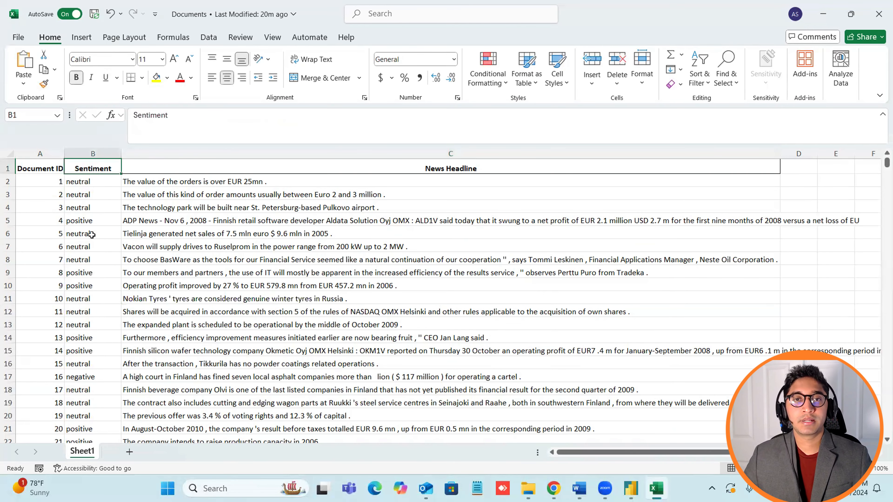
mouse_move(83, 175)
mouse_down()
mouse_move(96, 340)
mouse_move(86, 170)
mouse_up()
click(146, 180)
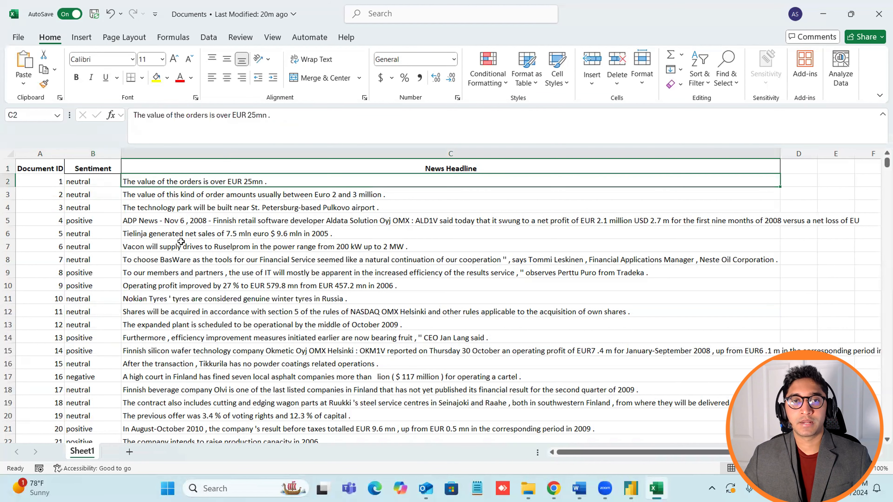
scroll(181, 242, down, 1)
scroll(211, 246, up, 1)
click(258, 250)
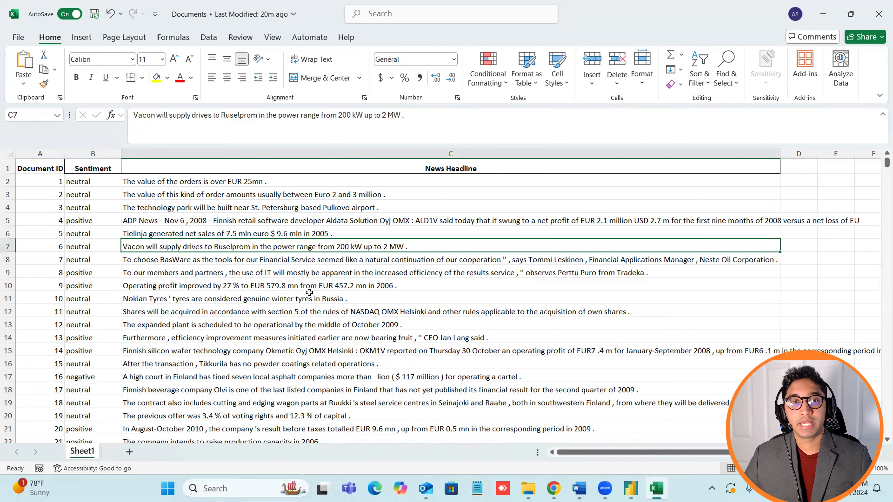
scroll(358, 318, down, 3)
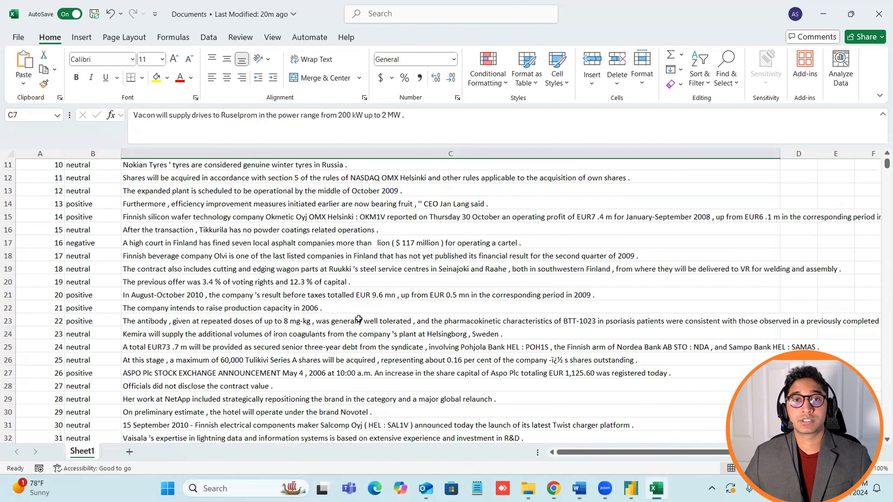
scroll(358, 319, up, 3)
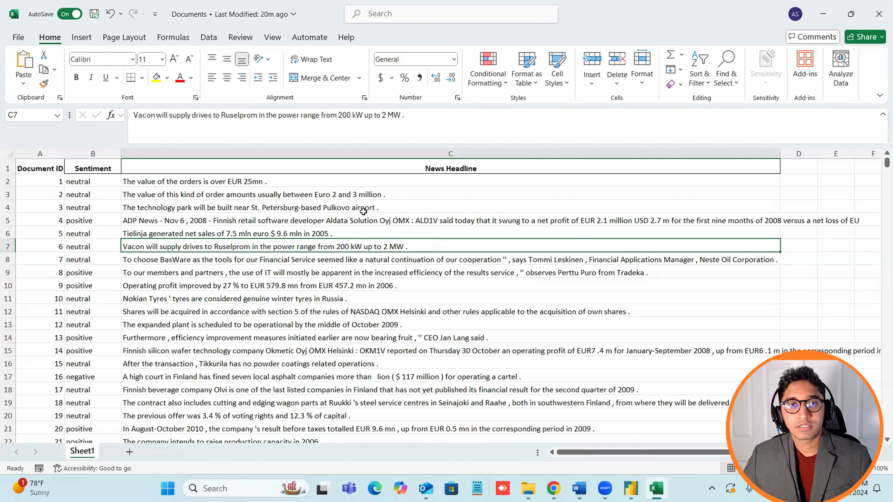
- Inspect the full text of individual entries in the News Headline column, including the Salcomp Twist charger headline in C31
click(383, 194)
click(425, 177)
click(431, 169)
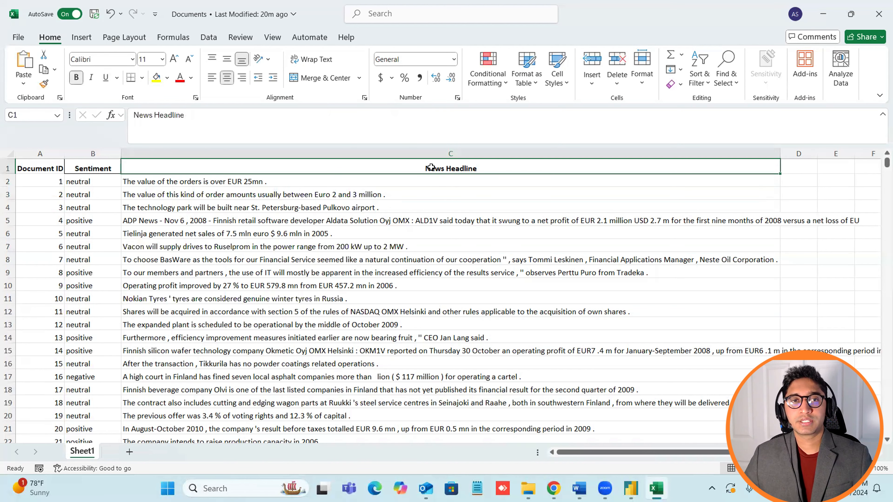
scroll(472, 297, down, 5)
scroll(472, 298, down, 8)
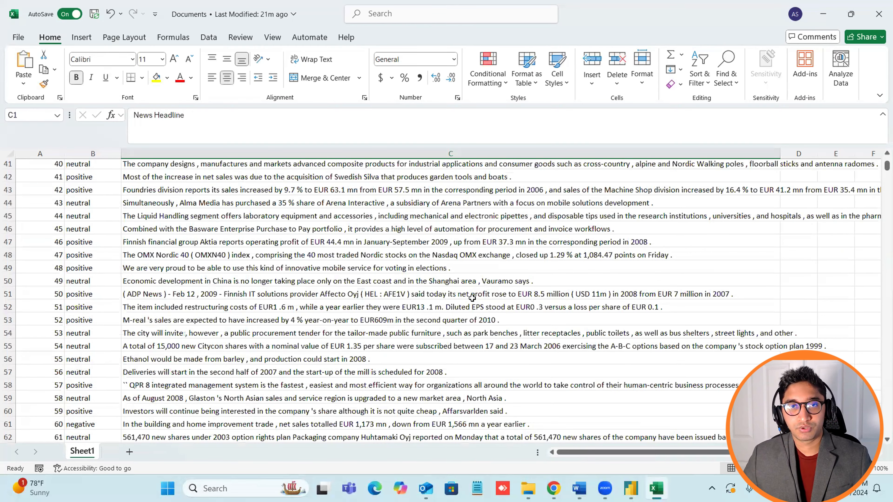
scroll(462, 287, up, 7)
click(463, 290)
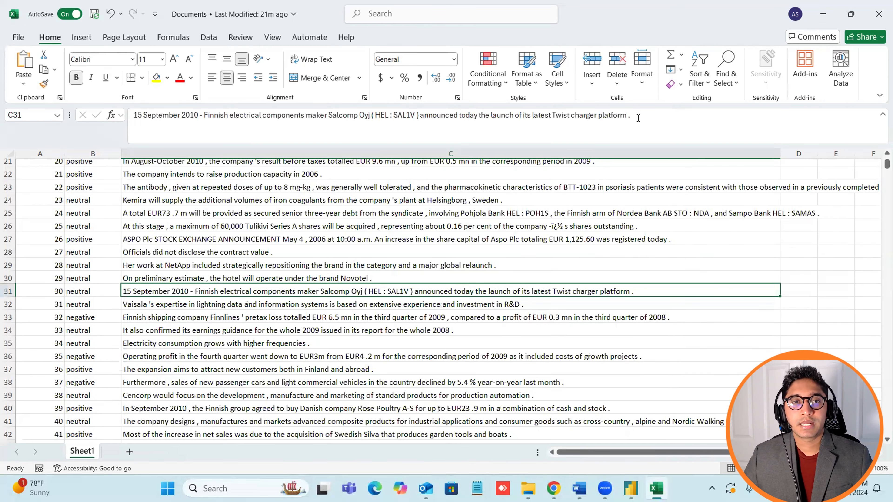
click(135, 130)
key(ctrl+a)
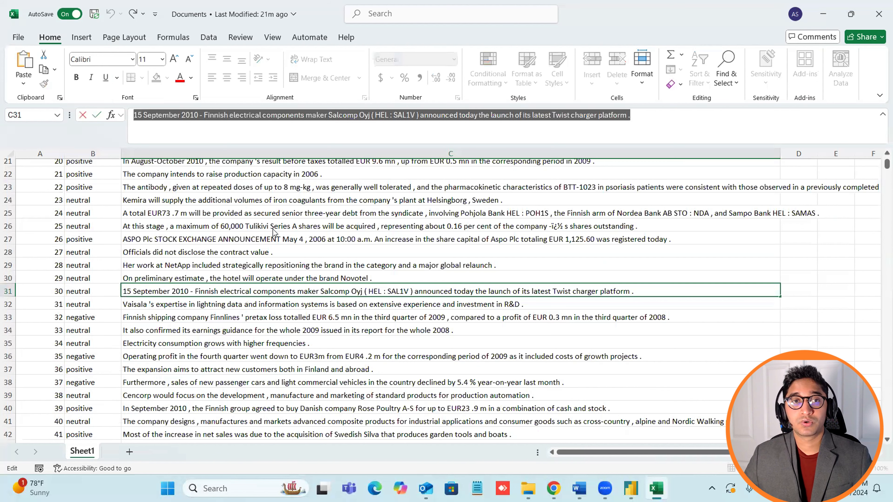
click(273, 228)
scroll(281, 232, up, 3)
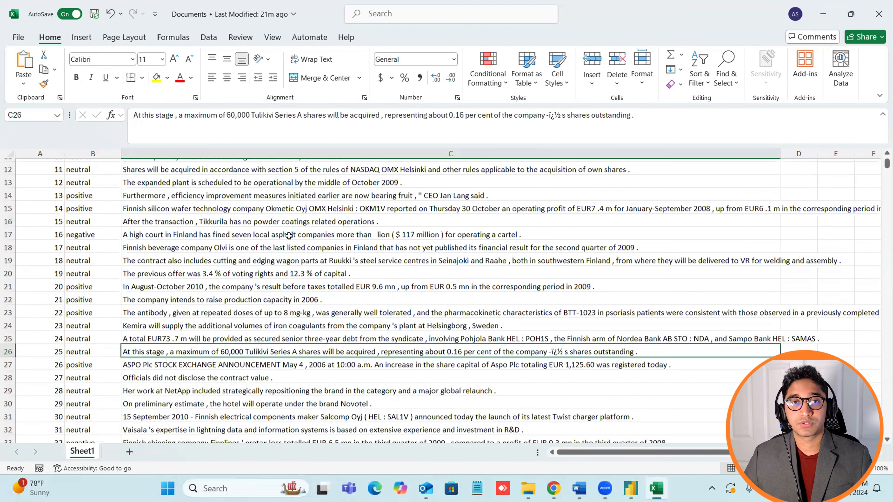
scroll(288, 235, up, 2)
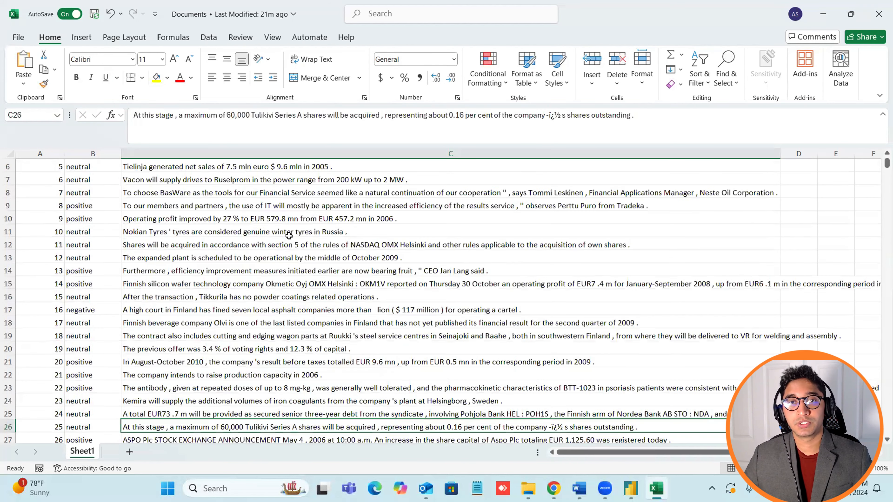
click(289, 235)
scroll(289, 237, up, 2)
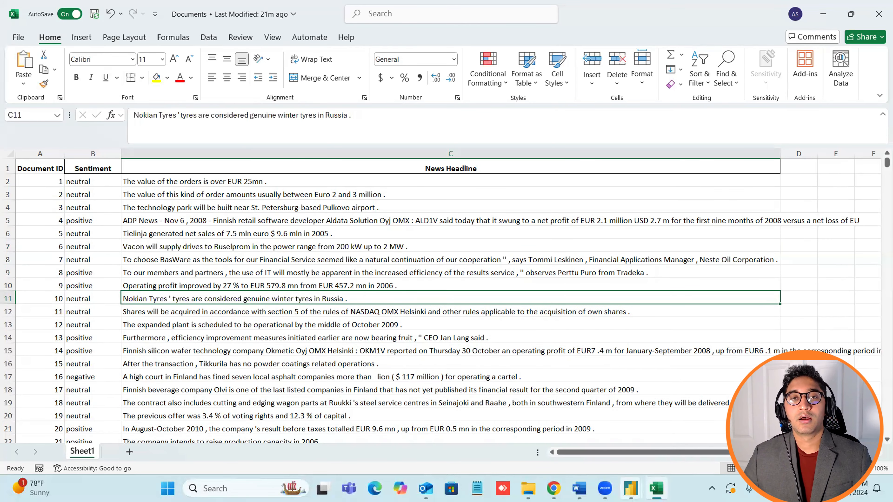
- Switch to the untitled Power BI Desktop window and start a blank report
mouse_move(631, 489)
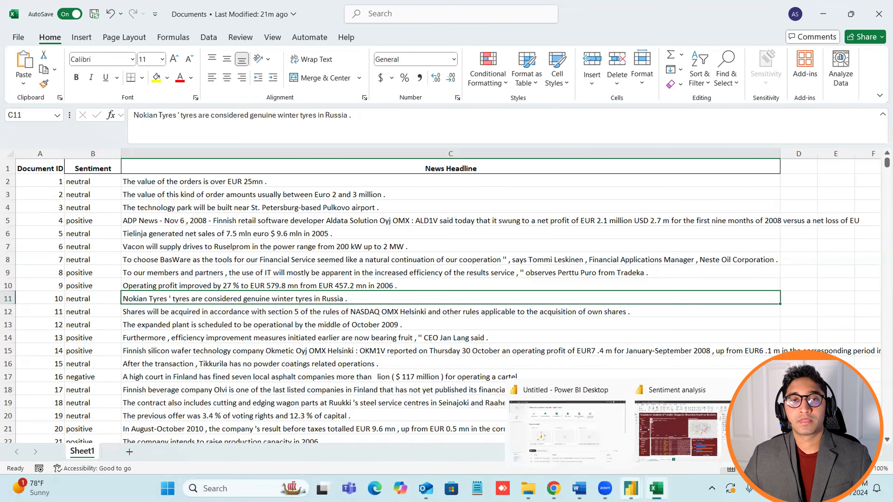
click(594, 446)
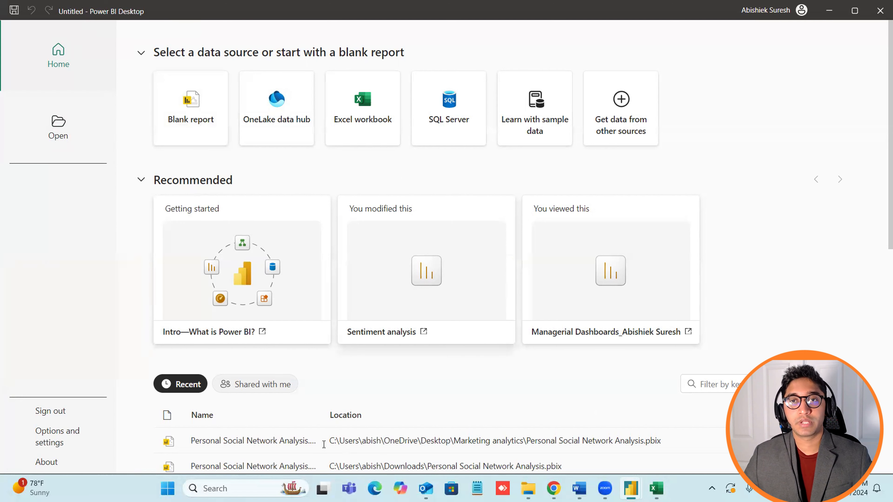
click(203, 137)
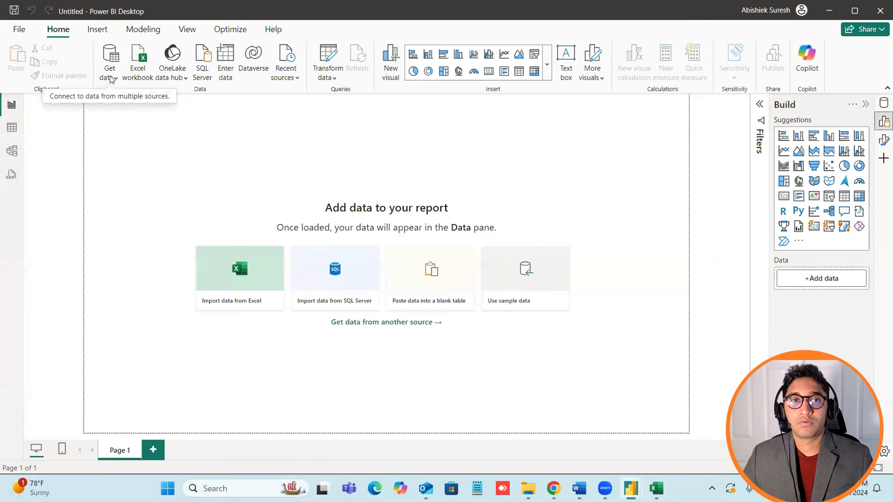
- Switch back to Excel and close the Documents workbook
click(656, 488)
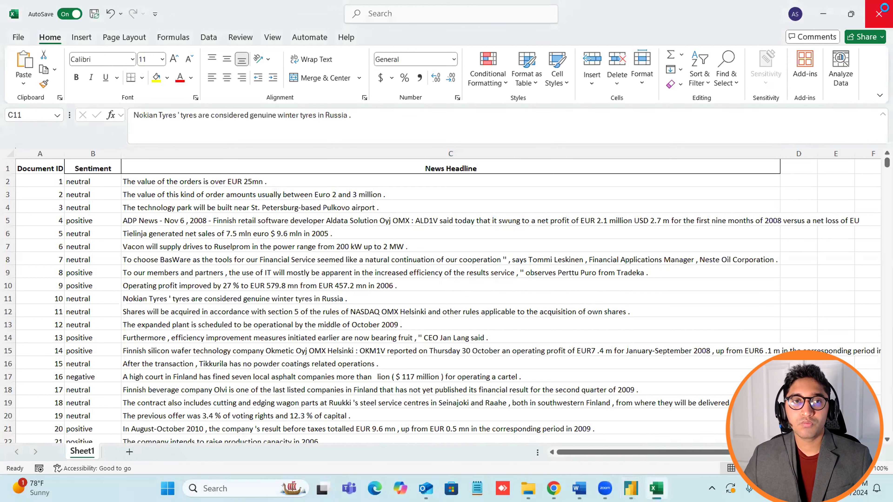
click(880, 12)
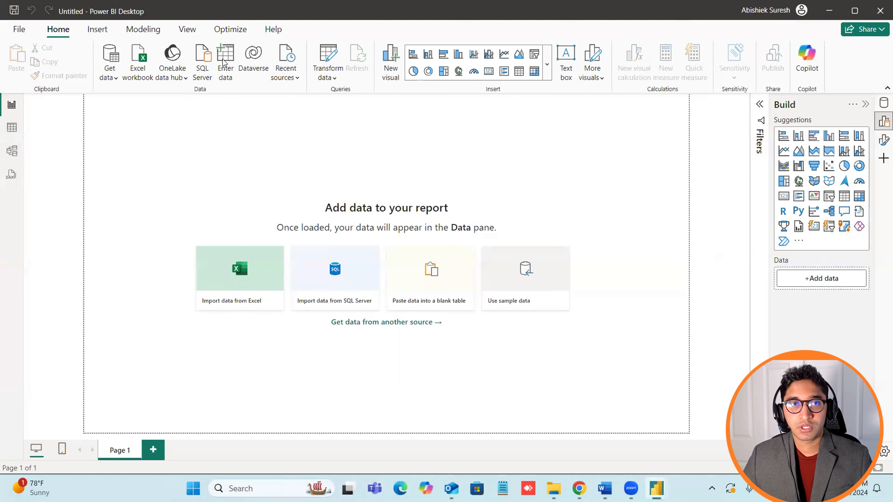
- Import Sheet1 of the Documents Excel workbook from the News data folder and open it in the Power Query Editor
click(112, 75)
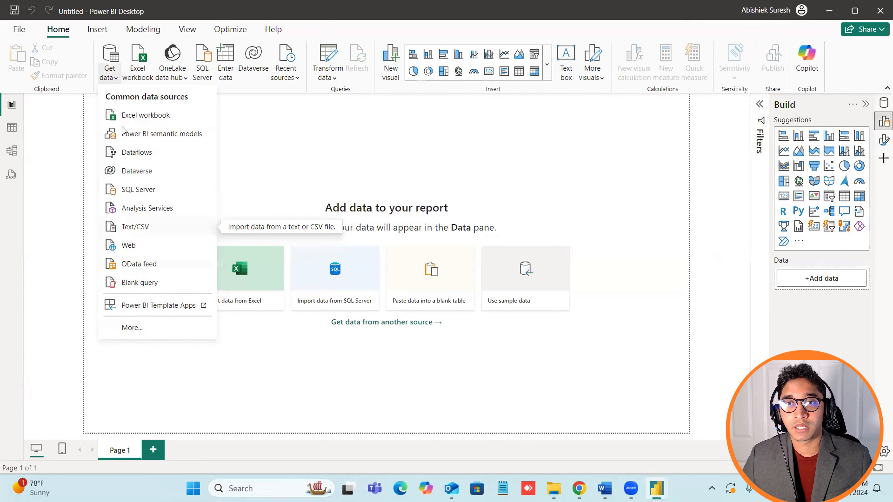
click(158, 117)
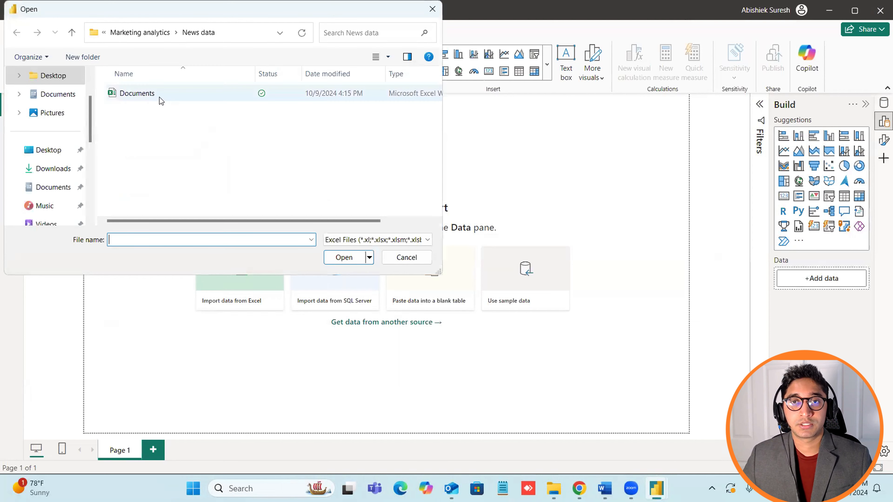
double_click(159, 96)
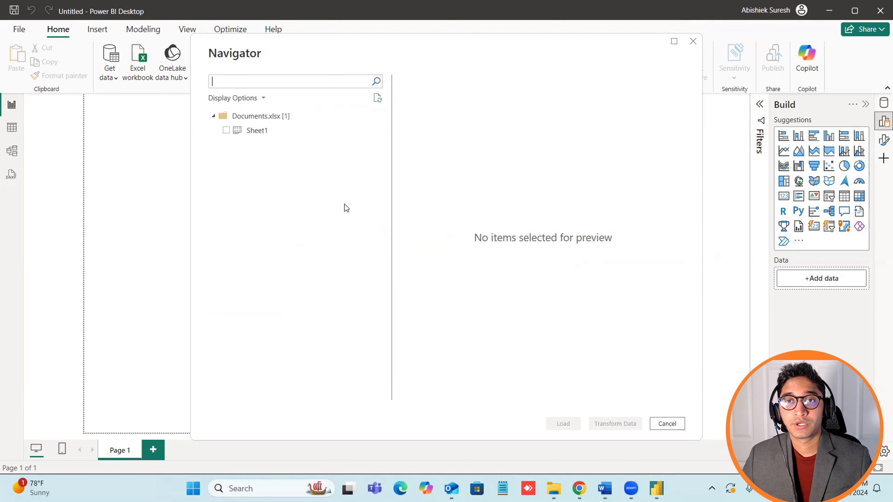
click(246, 131)
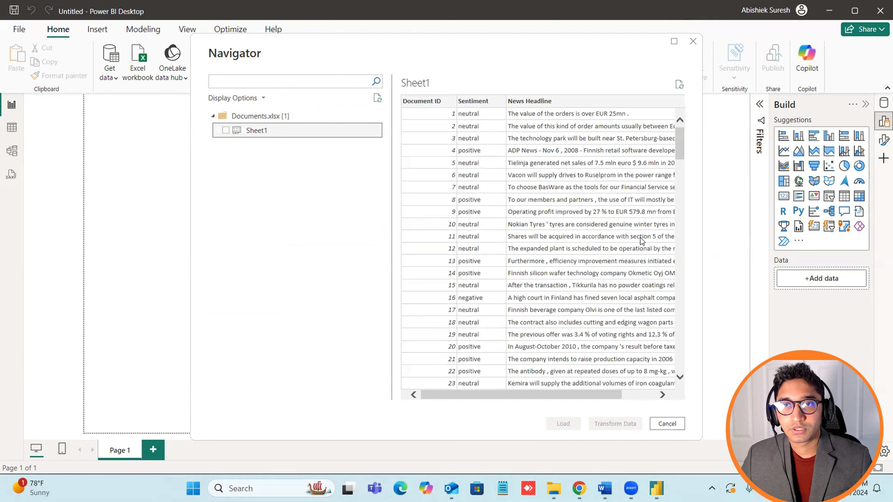
drag(486, 394, 453, 400)
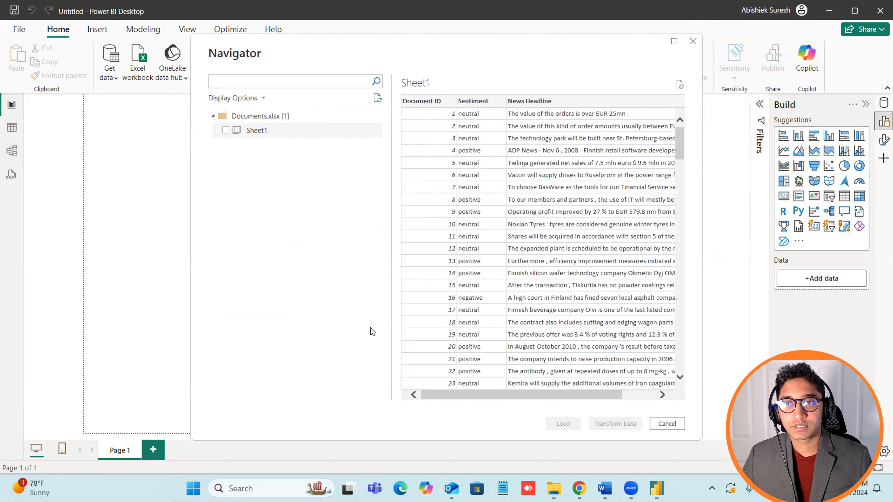
click(225, 130)
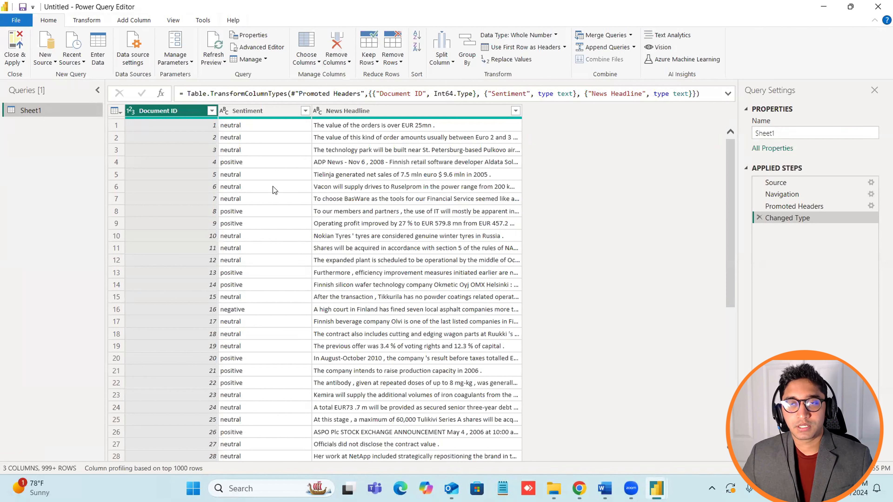
click(149, 21)
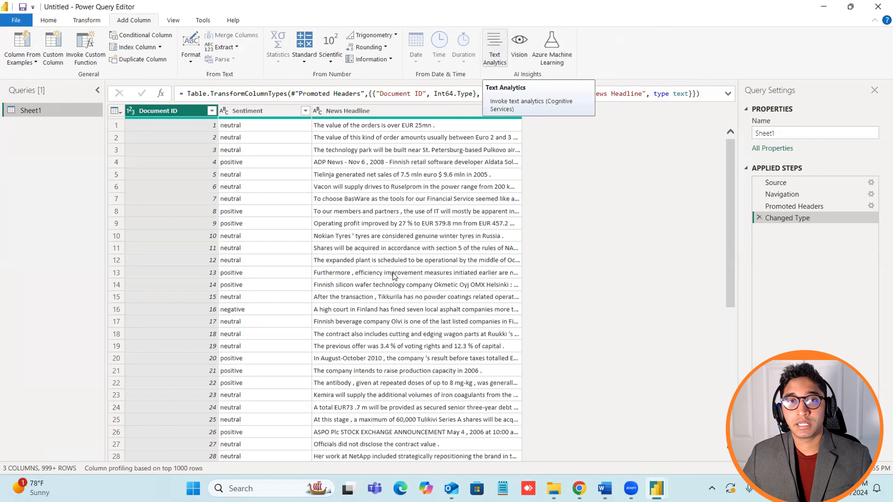
scroll(335, 216, down, 7)
scroll(479, 179, up, 7)
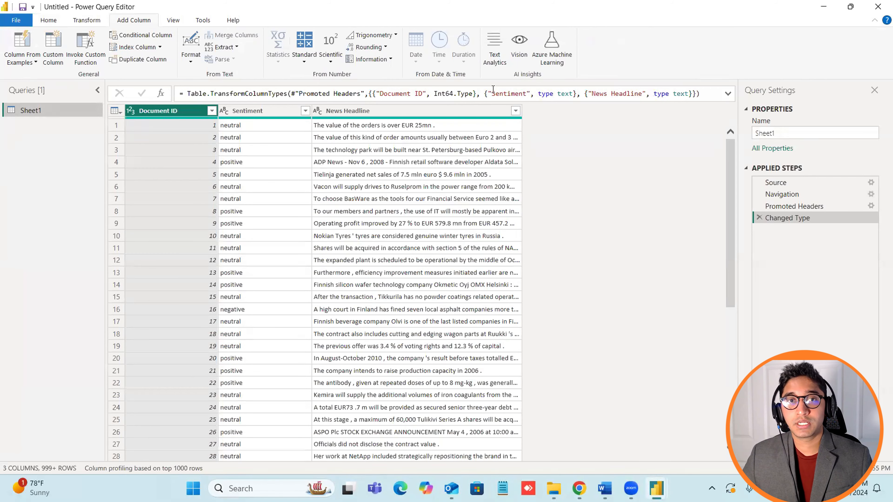
click(494, 60)
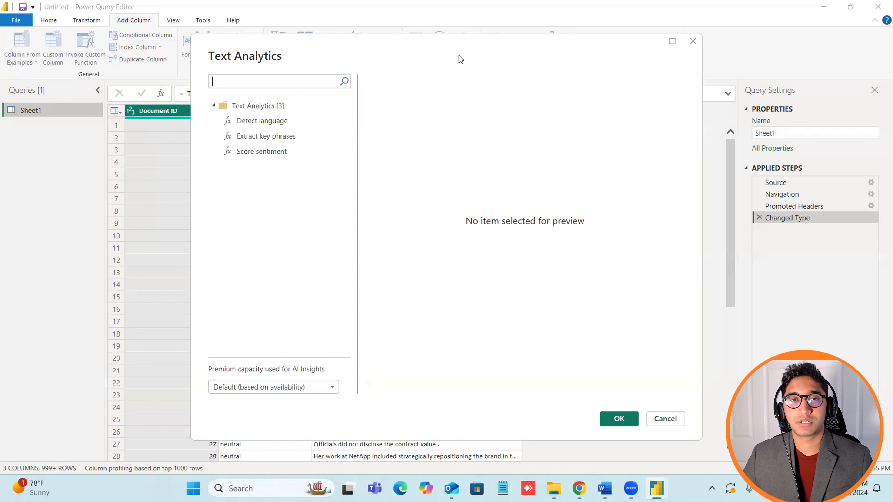
click(308, 151)
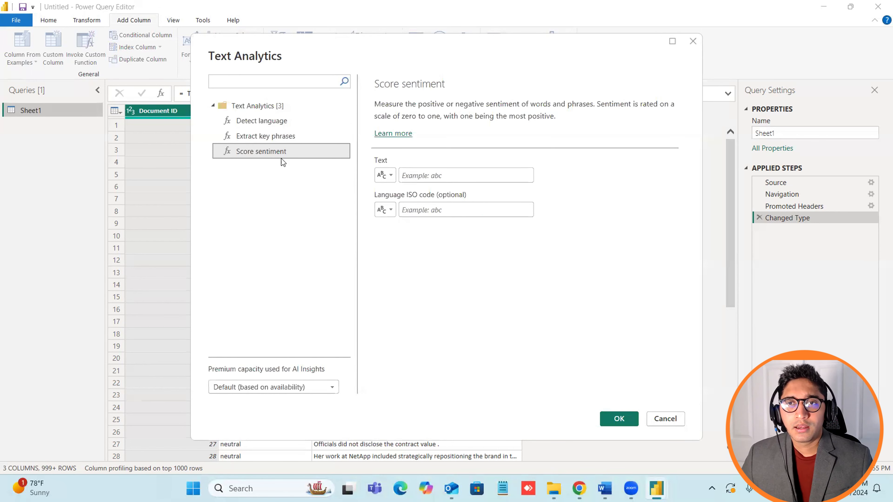
click(447, 177)
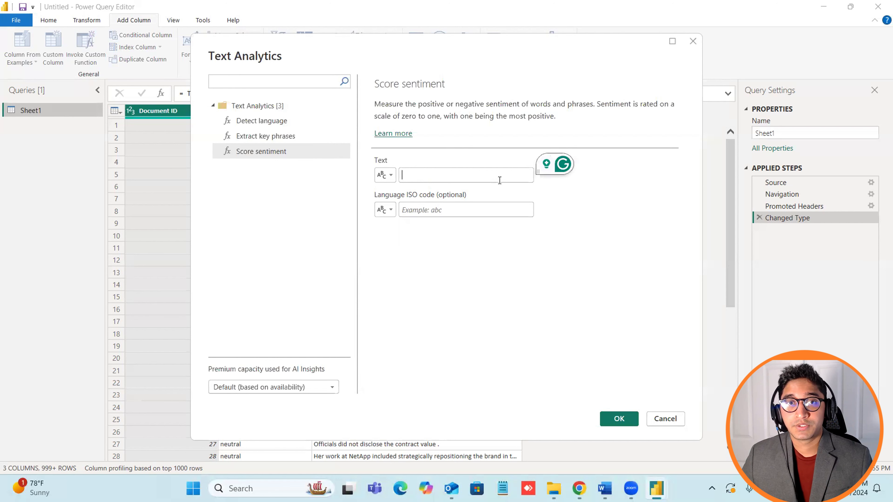
click(473, 269)
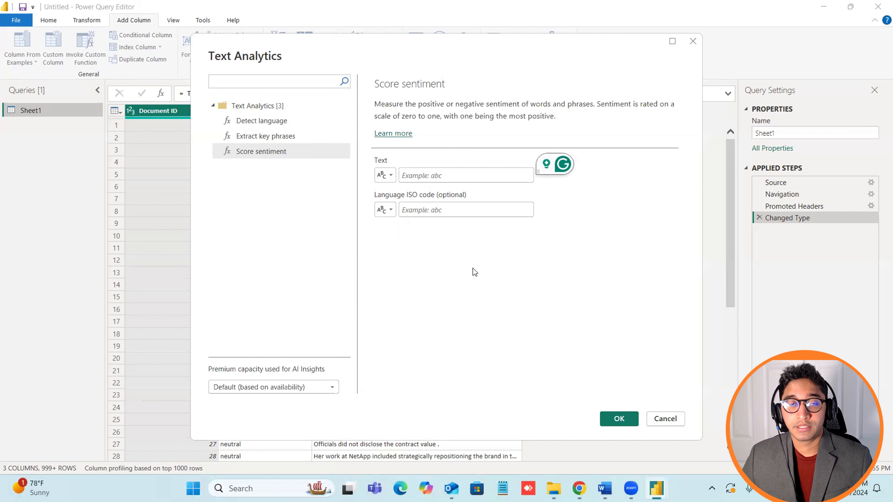
click(304, 153)
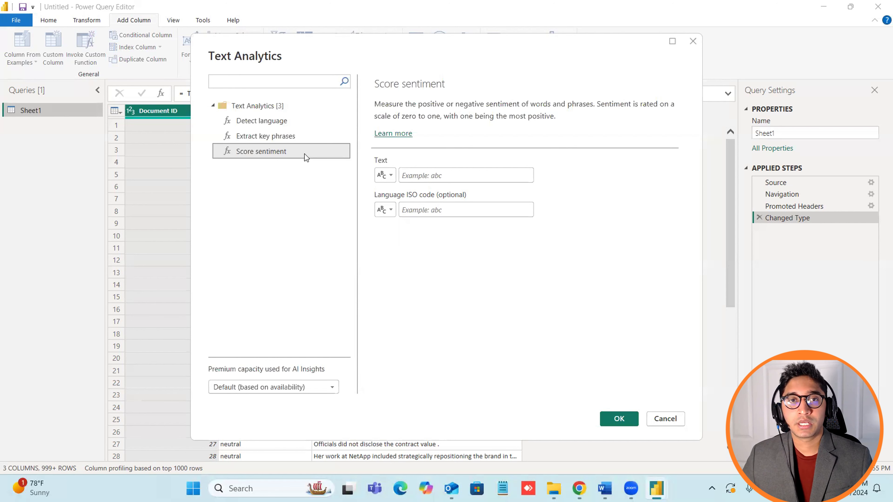
click(433, 173)
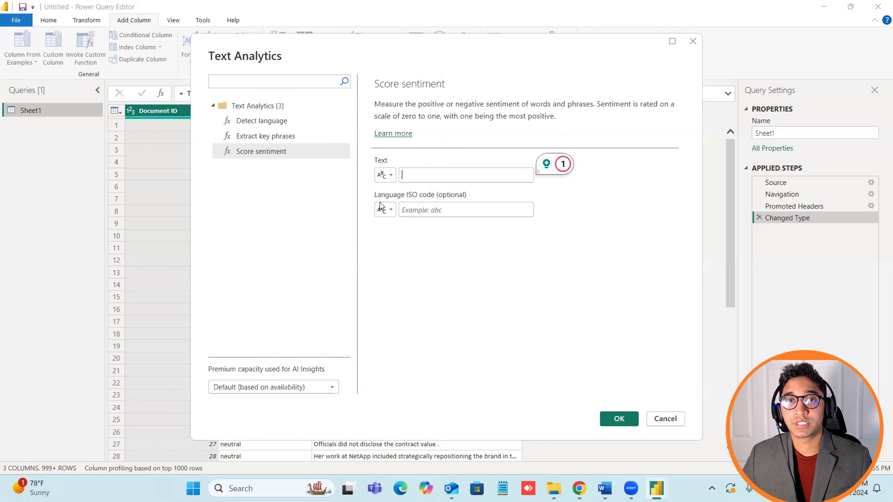
click(439, 214)
click(671, 426)
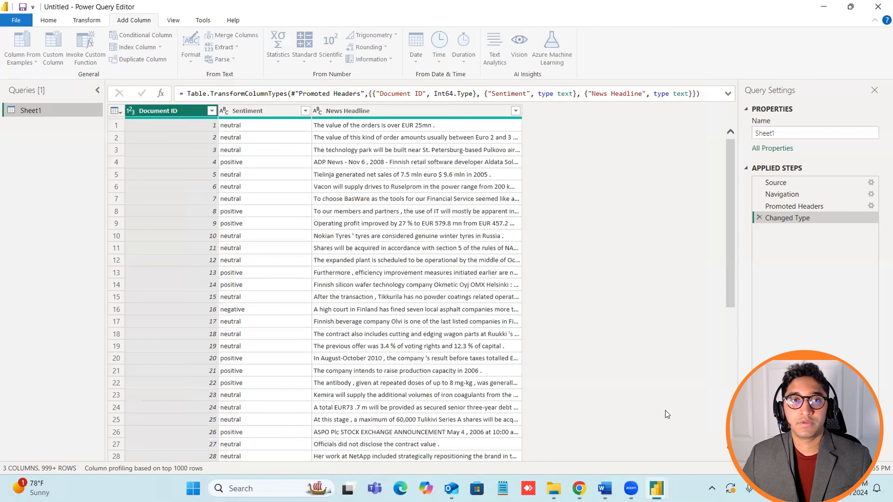
- Apply the Score sentiment text analytics function to the News Headline column, leaving the language ISO code blank
click(395, 111)
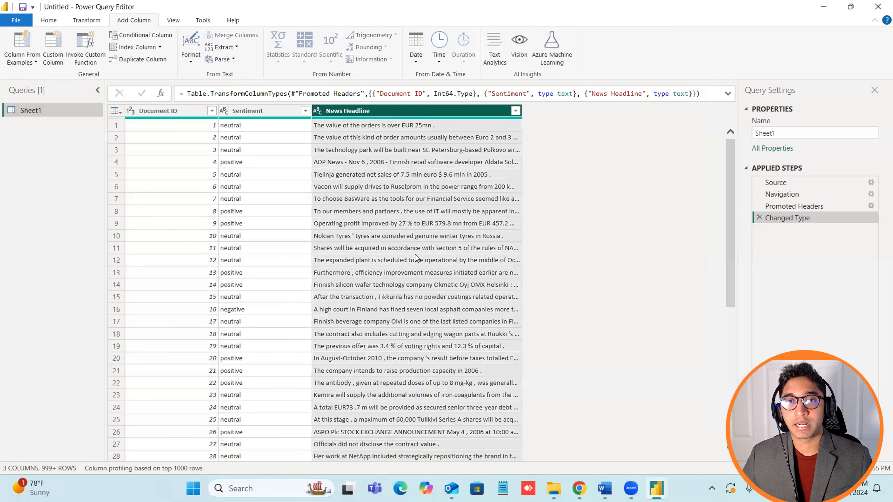
click(500, 53)
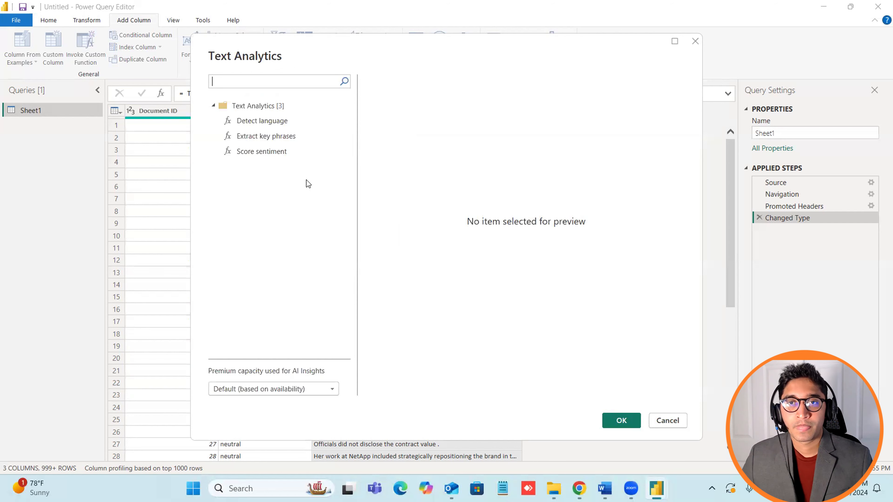
click(291, 151)
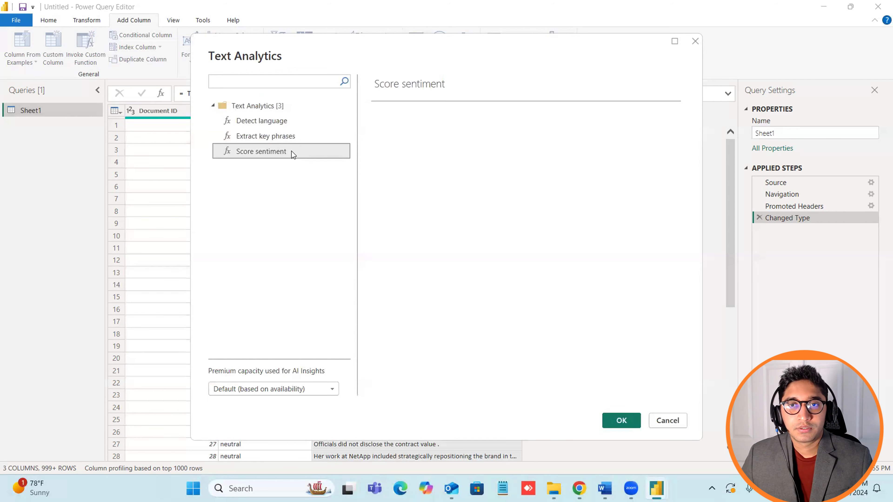
click(449, 177)
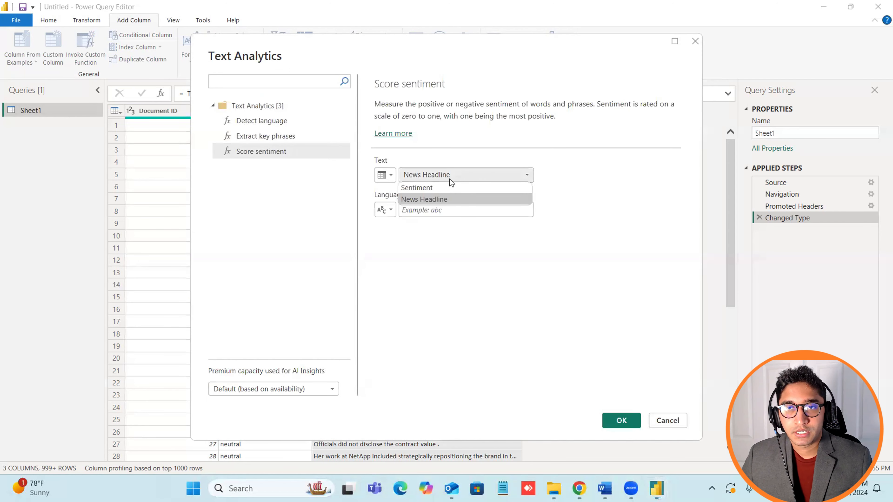
click(439, 199)
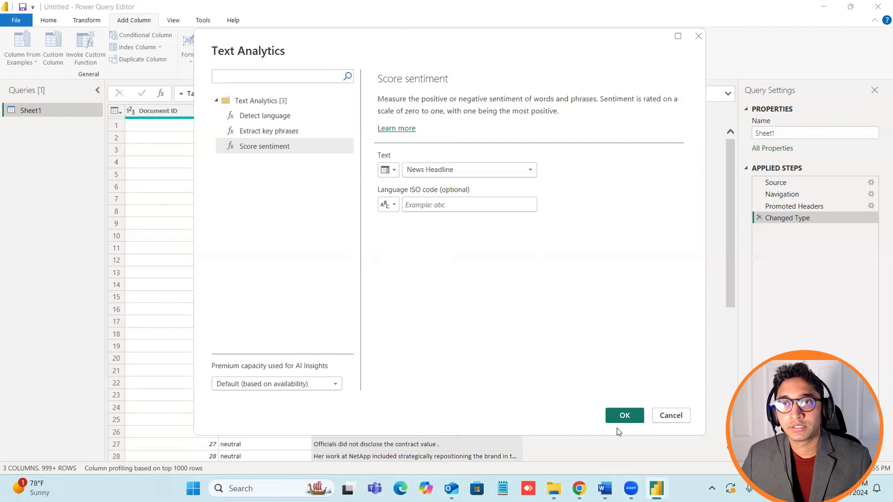
click(624, 415)
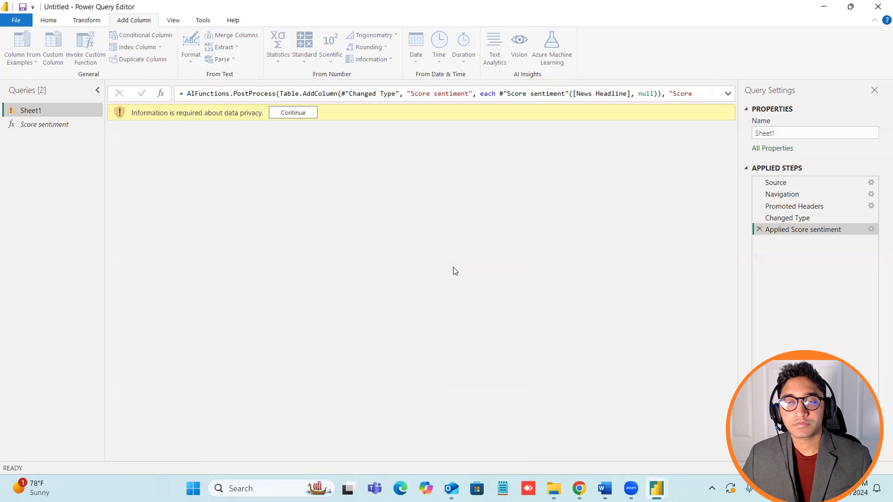
- Resolve the data privacy requirement by ignoring Privacy Levels checks for this file and save the setting
click(309, 113)
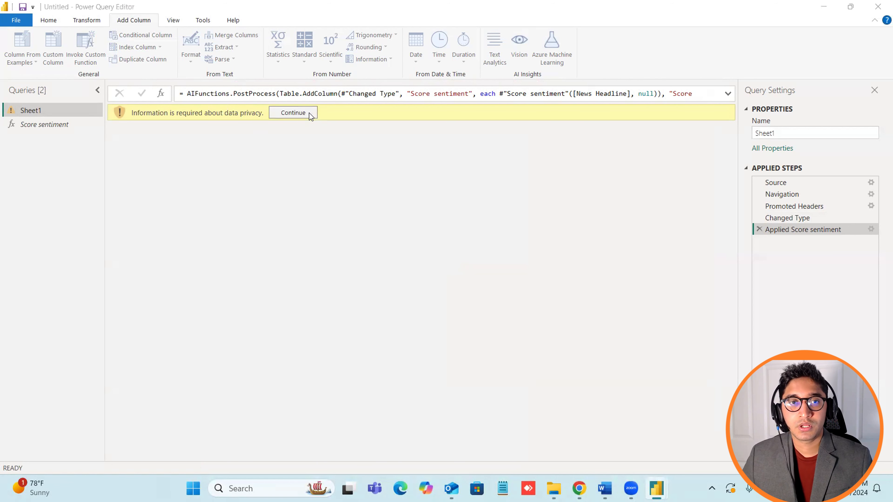
click(281, 230)
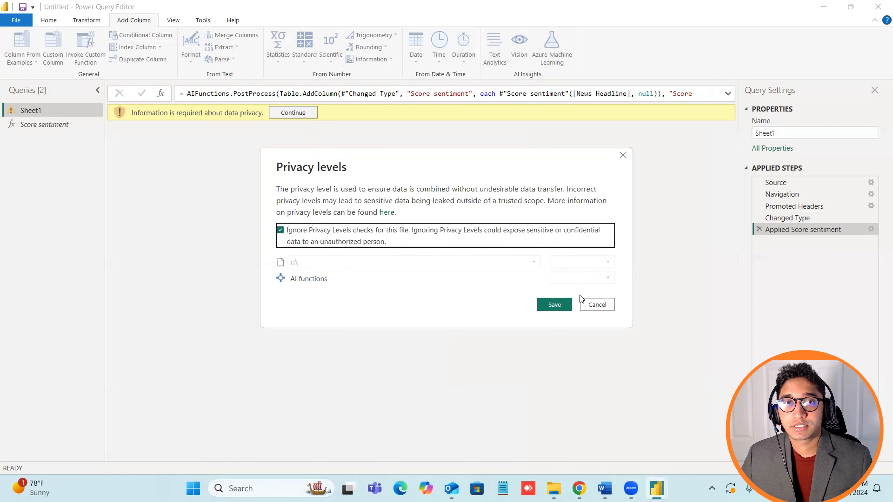
click(564, 303)
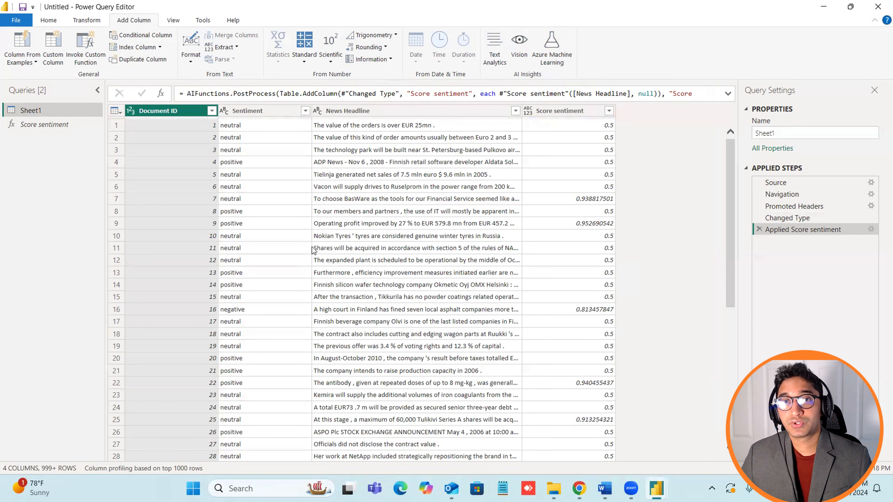
- Set the Score sentiment column's data type to decimal number, and close the query editor with the changes applied
scroll(571, 228, down, 2)
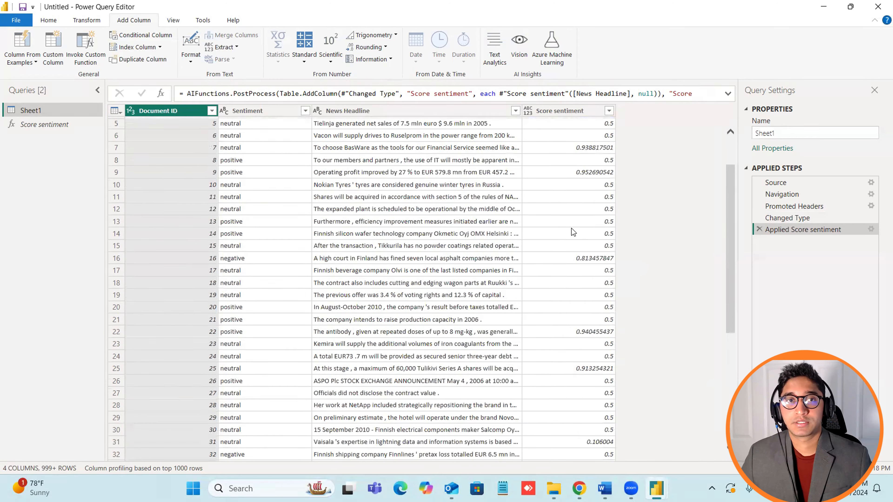
scroll(571, 228, up, 2)
click(572, 108)
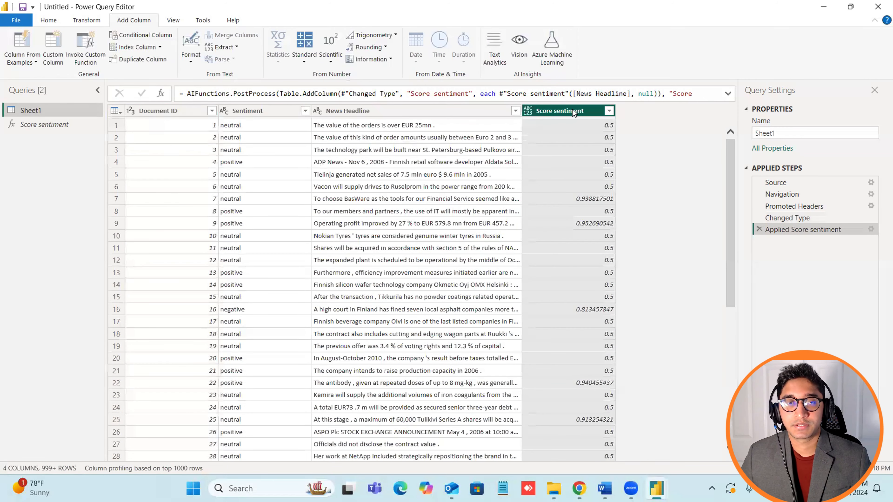
click(528, 112)
click(540, 121)
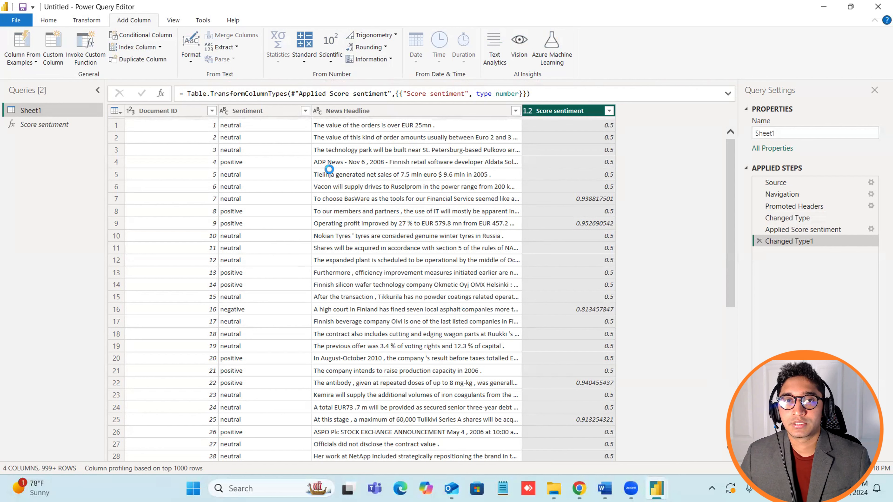
click(53, 20)
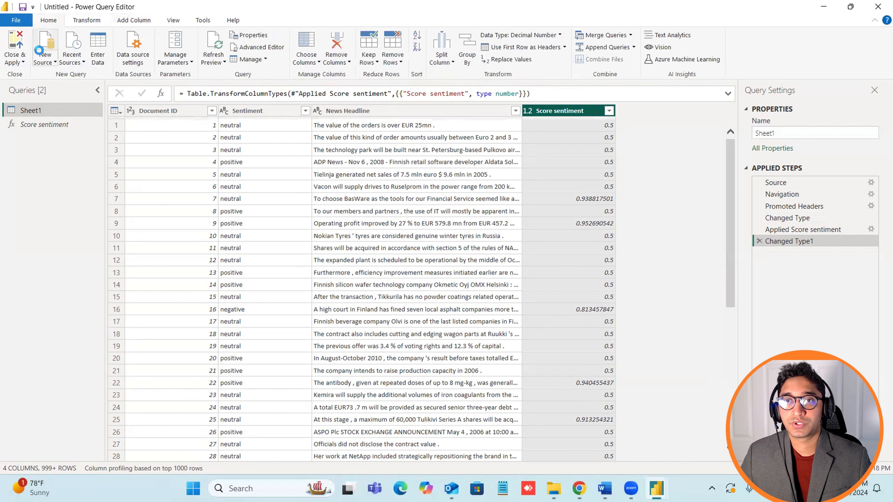
click(18, 60)
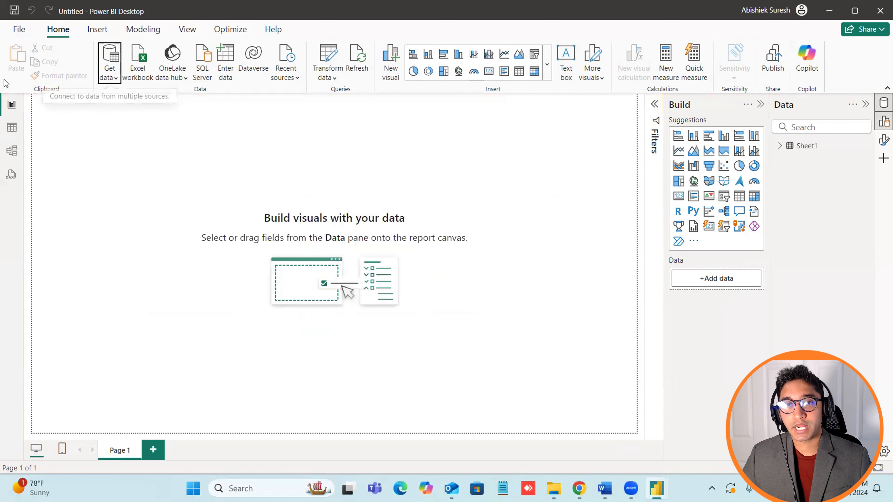
- Examine the loaded Sheet1 records in the table view and return to the report canvas
click(11, 127)
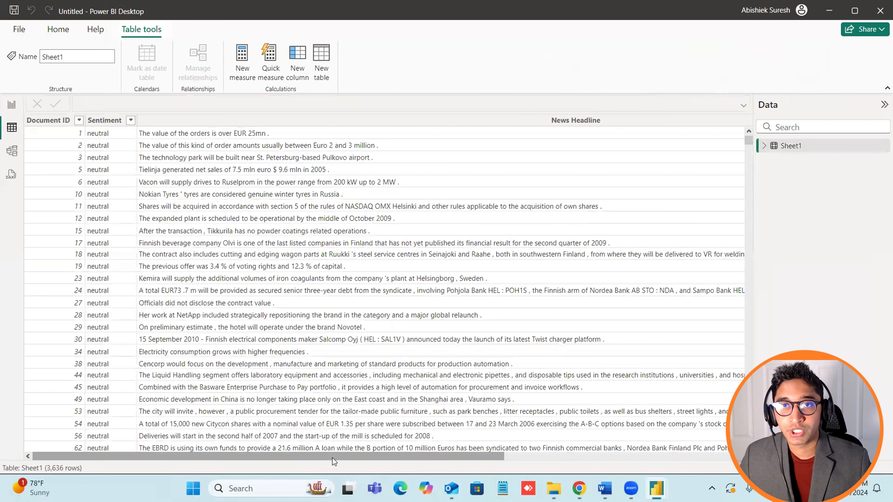
drag(332, 458, 212, 448)
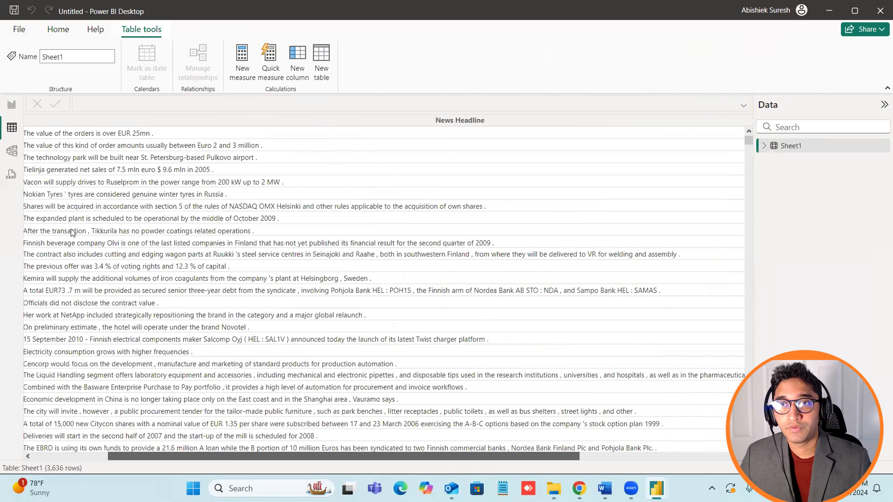
click(11, 105)
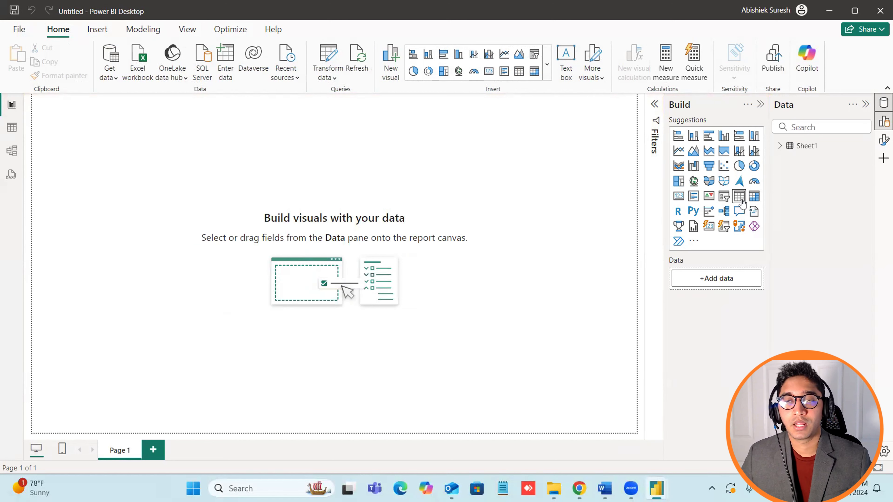
- Insert a text box on the report page and stretch it into a shallow banner spanning the page width
double_click(123, 453)
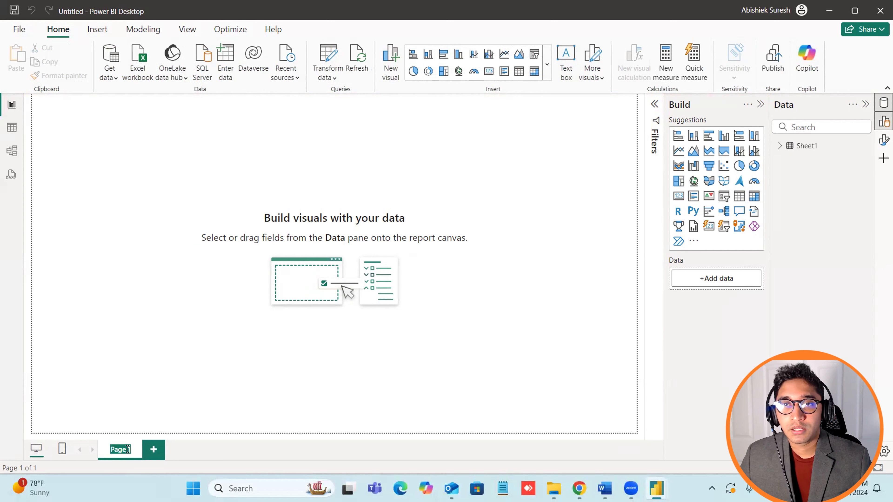
click(206, 336)
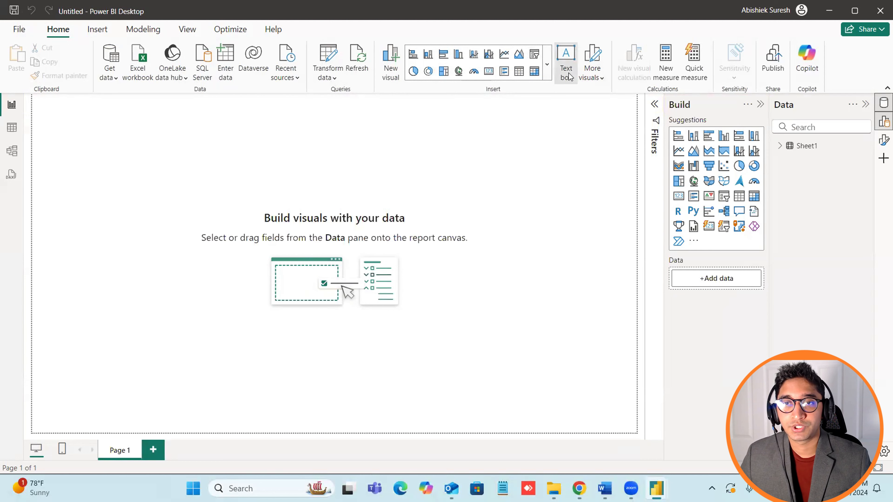
click(565, 60)
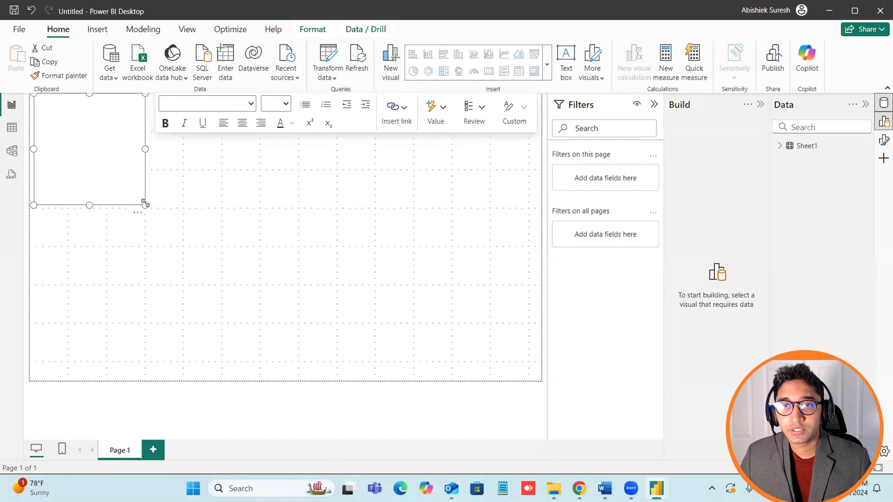
drag(145, 203, 540, 137)
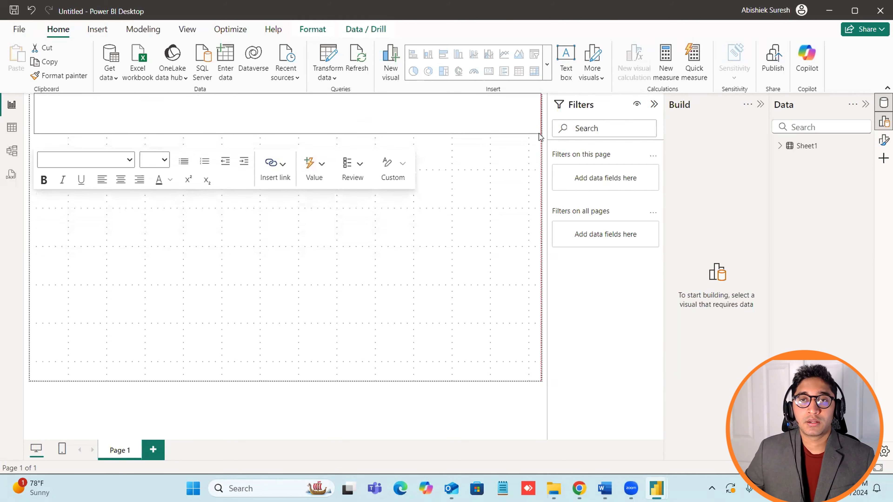
- Enter the title "News Sentiment Analysis" in the banner text box
click(253, 111)
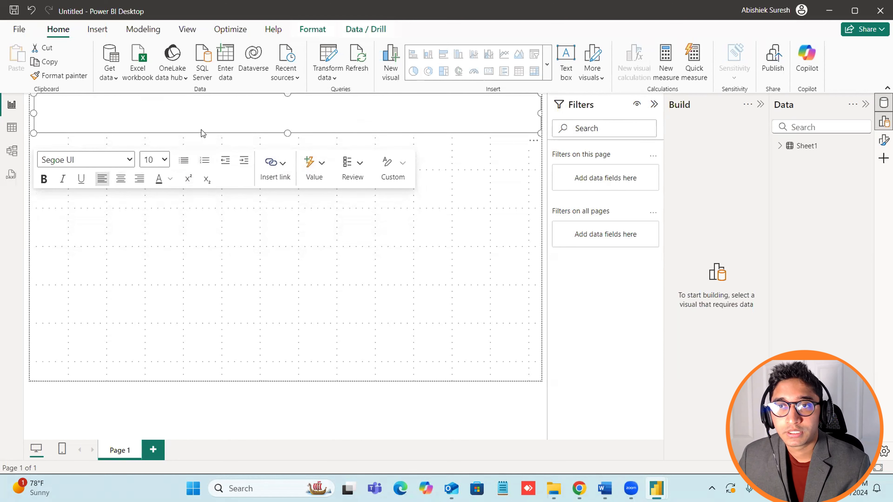
text(Se)
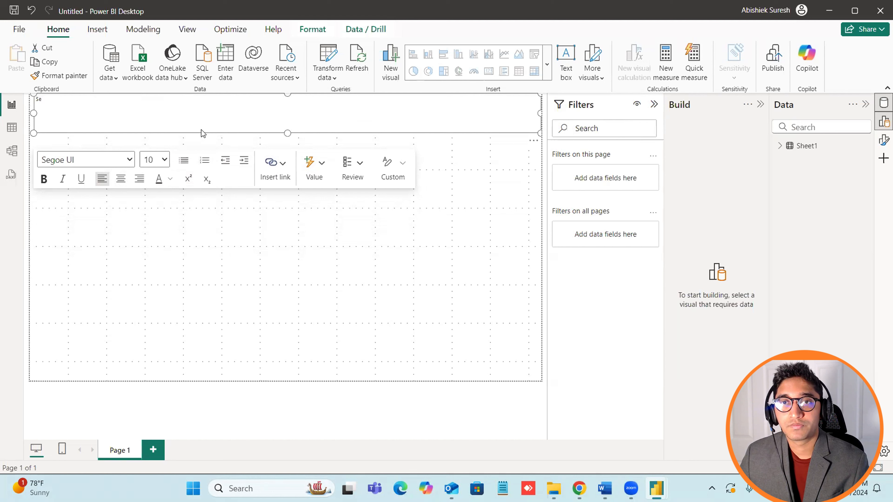
text(t)
text(ntiment)
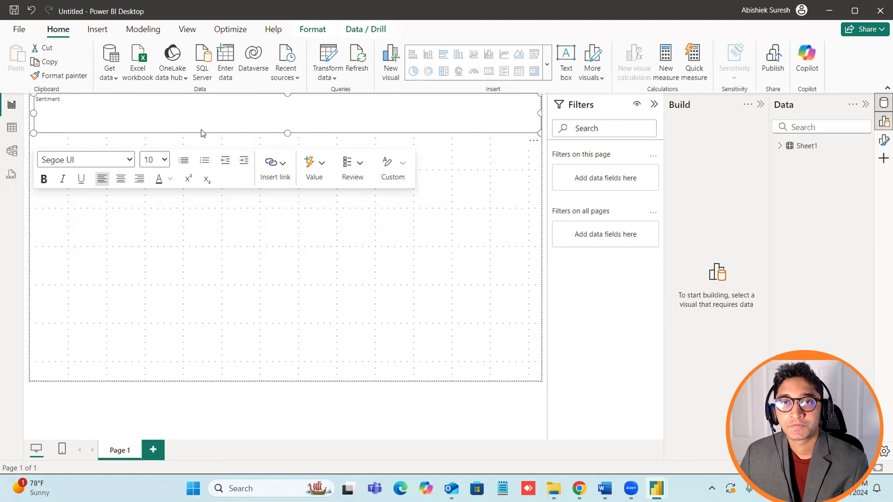
text( Analysis f)
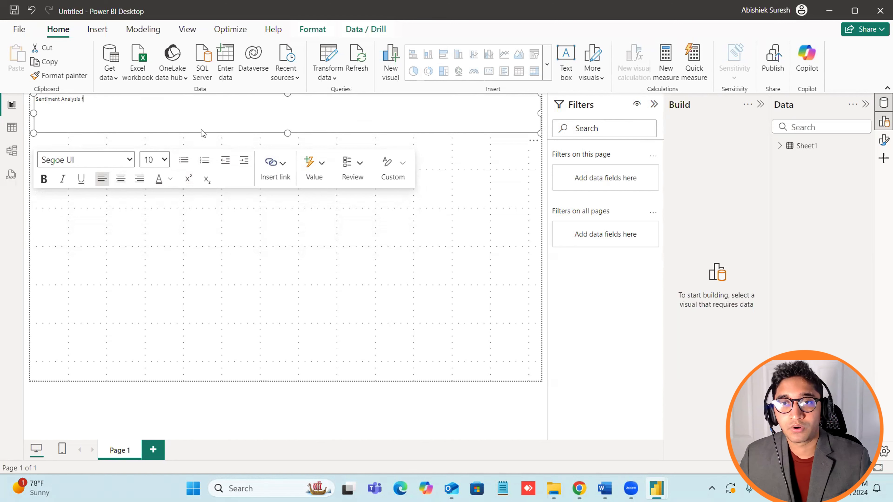
text(or)
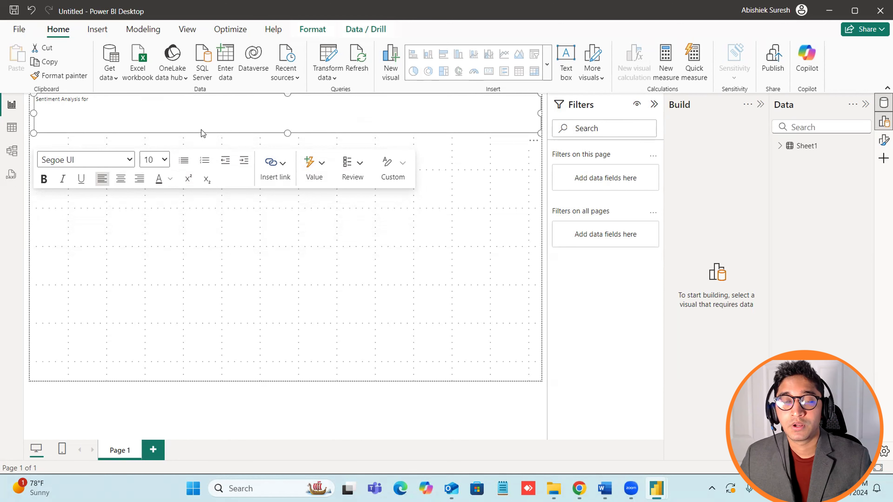
key(BackSpace)
key(BackSpace)
key(BackSpace)
key(BackSpace)
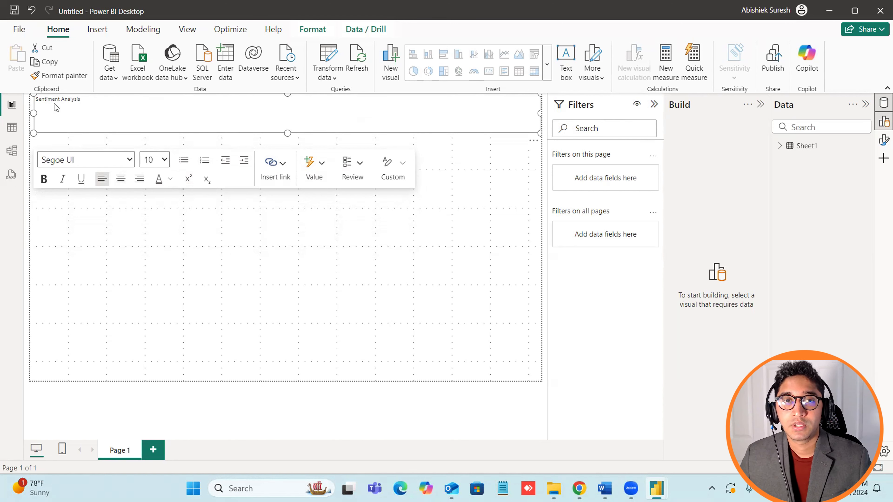
click(44, 109)
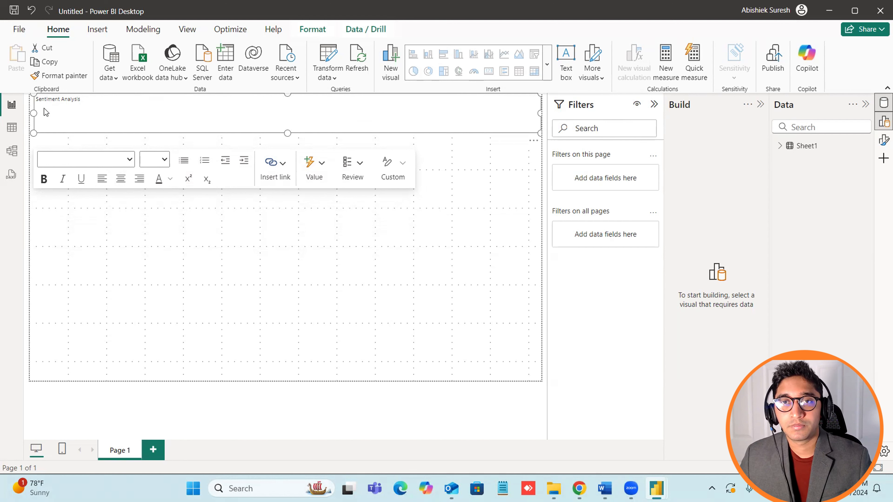
click(86, 102)
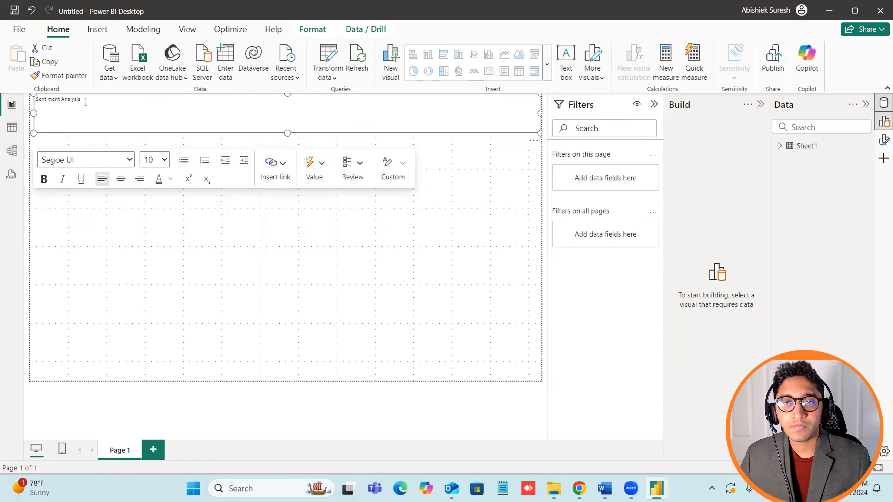
text(News)
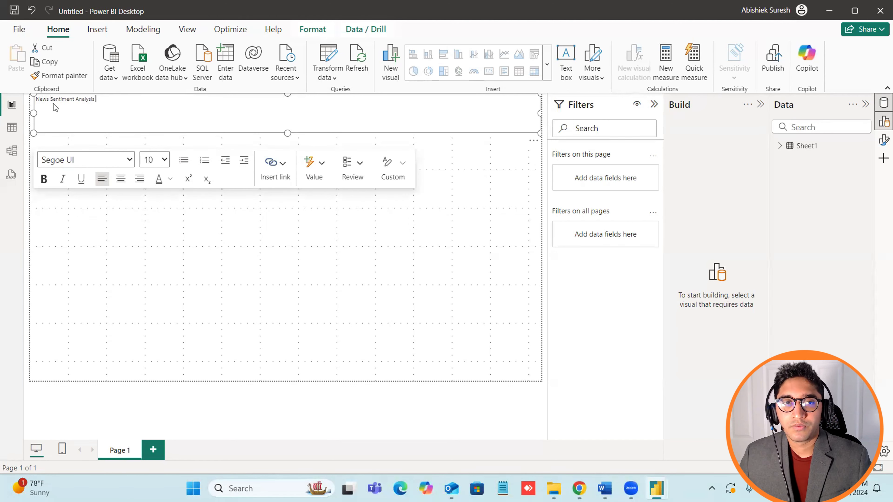
- Format the whole title with font size 36, centred alignment and bold
key(ctrl+a)
click(164, 160)
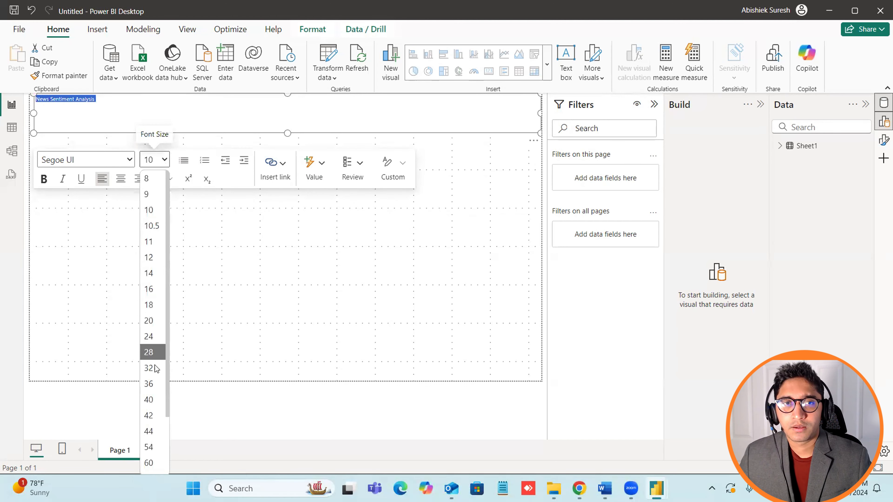
click(151, 383)
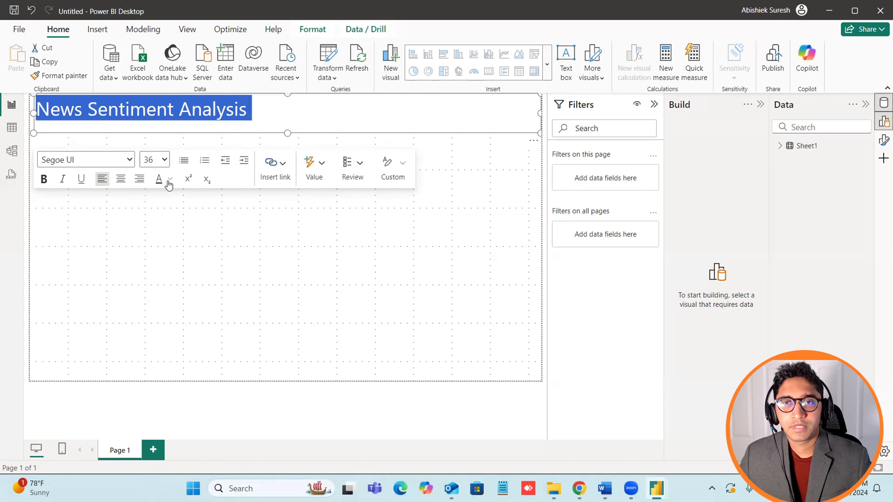
click(121, 178)
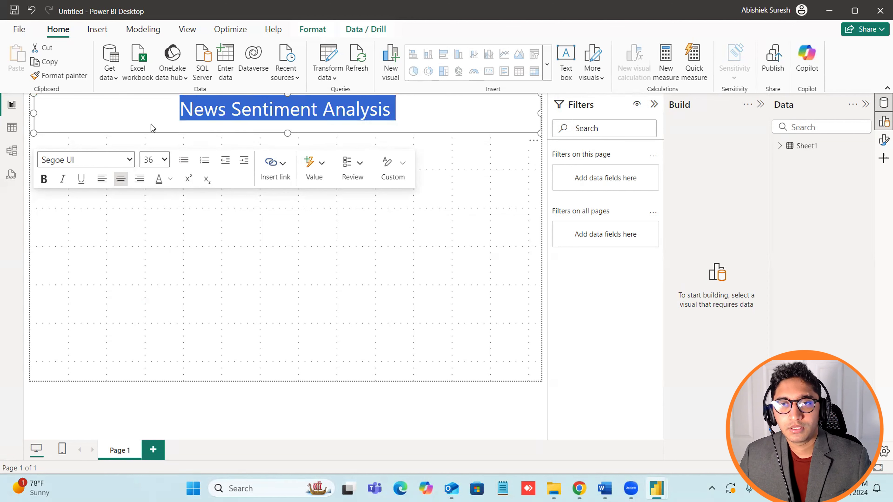
key(ctrl+b)
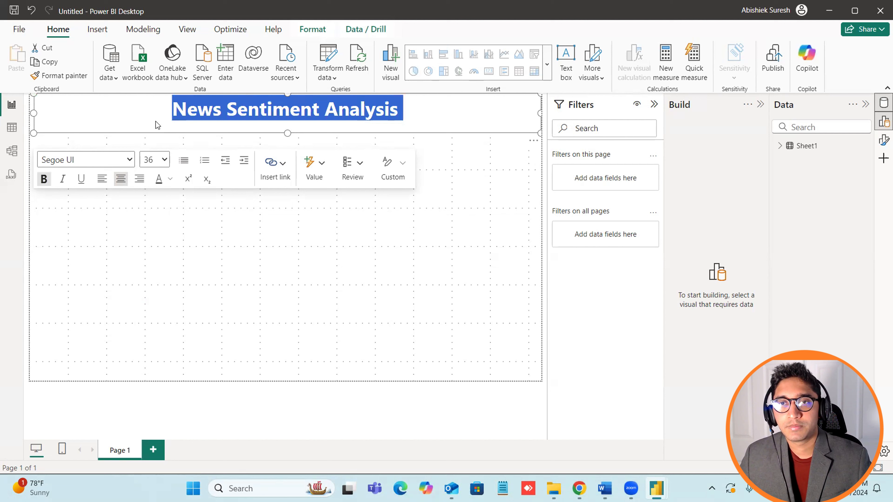
click(194, 221)
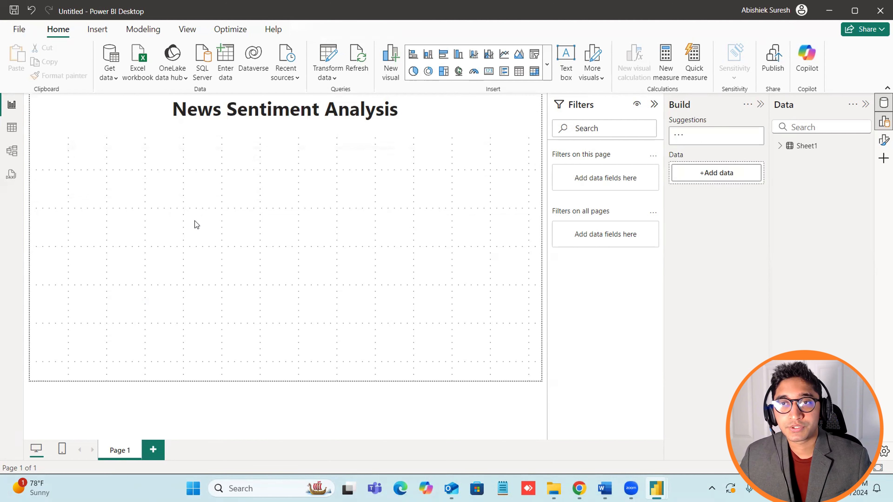
- Reduce the title text box's height to about 80 and add an empty table visual beneath it, extending the table's top edge upward
click(287, 126)
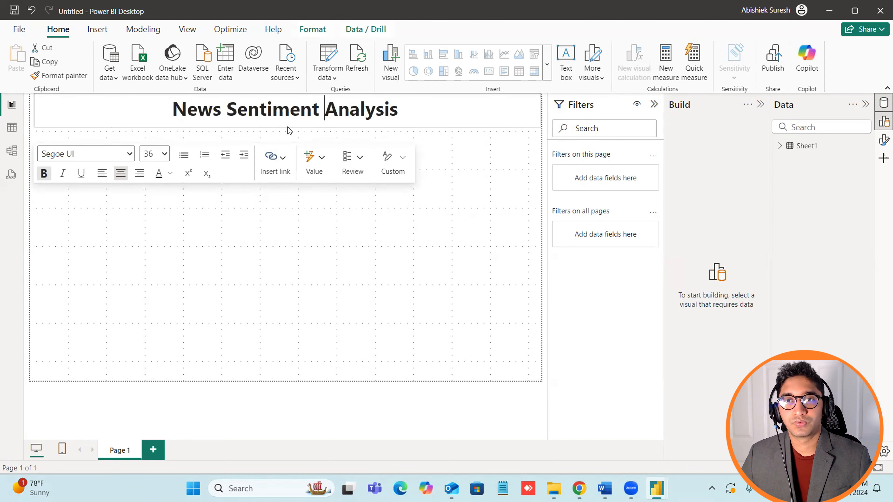
click(253, 208)
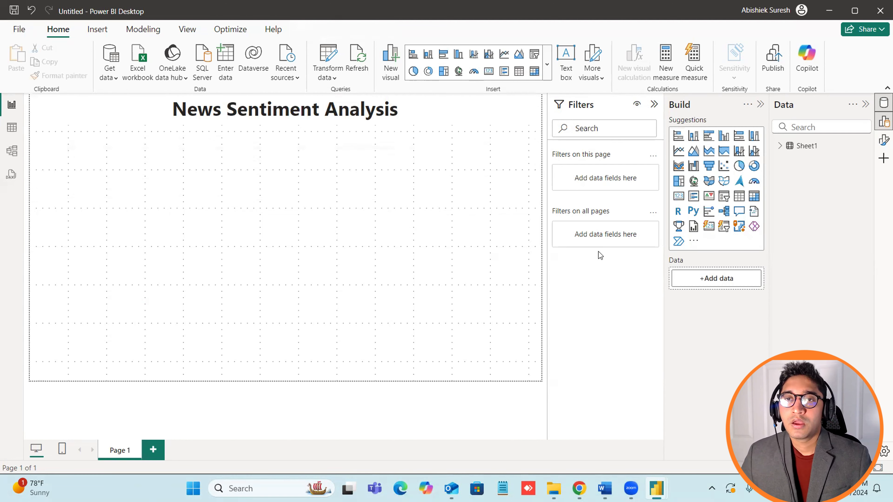
click(739, 199)
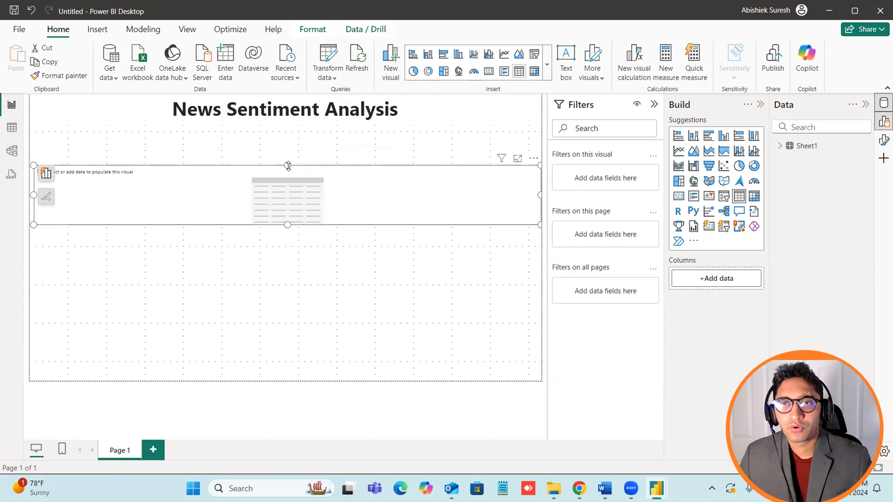
drag(287, 165, 287, 141)
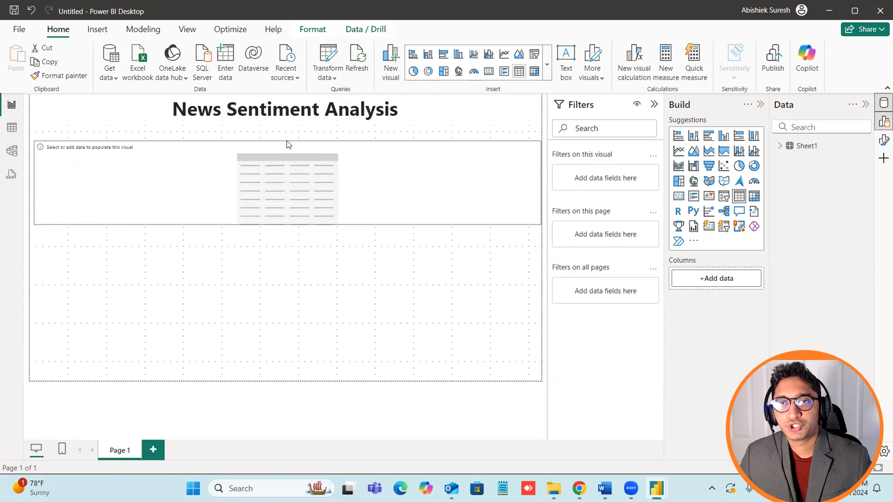
- Try to set the title text's font colour to black
click(412, 112)
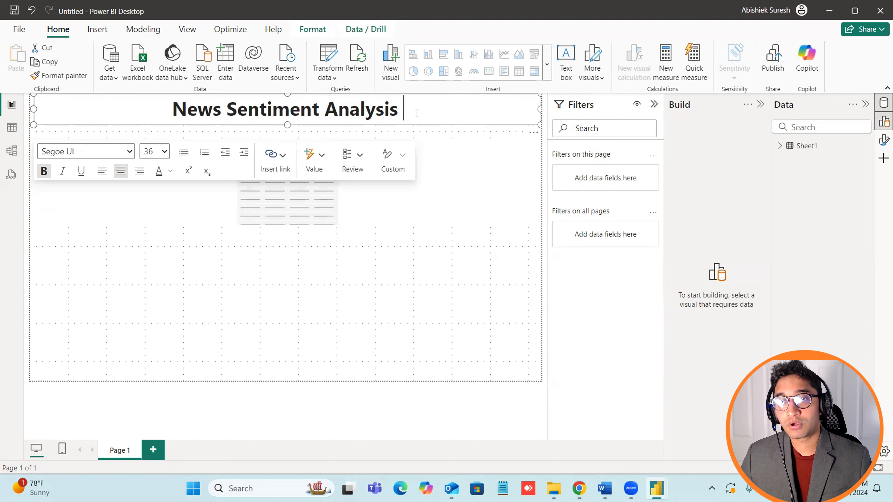
right_click(416, 113)
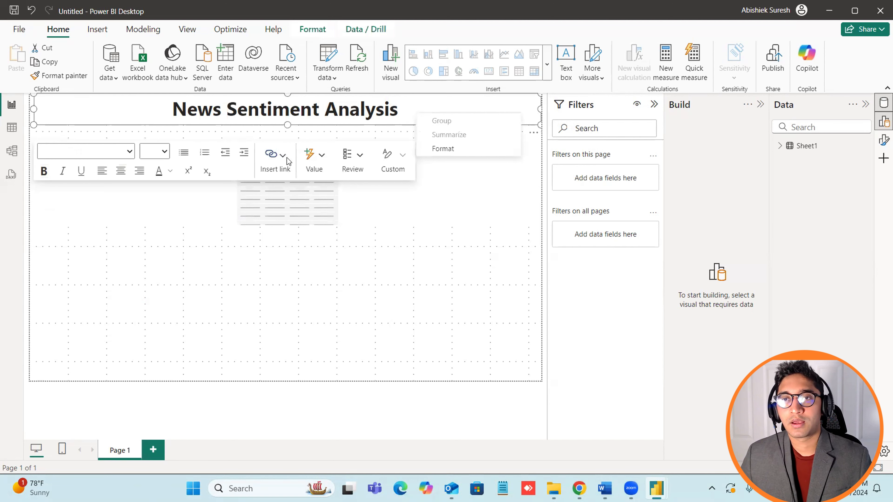
click(170, 172)
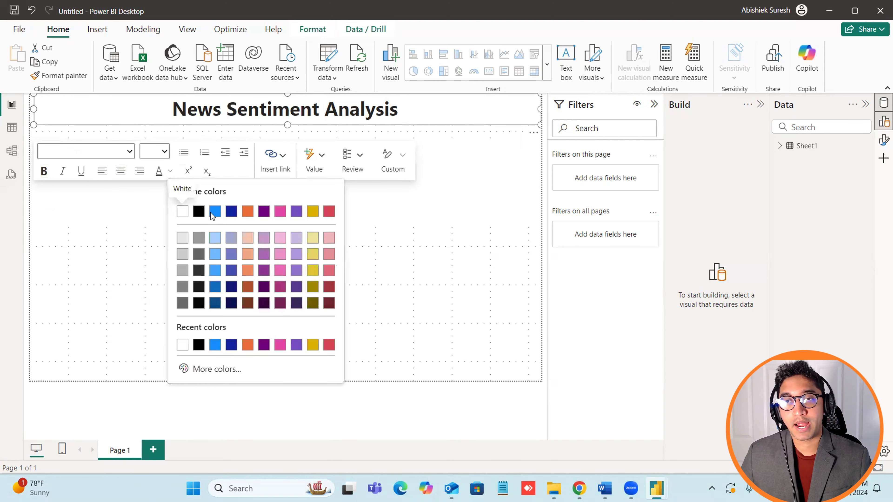
click(198, 210)
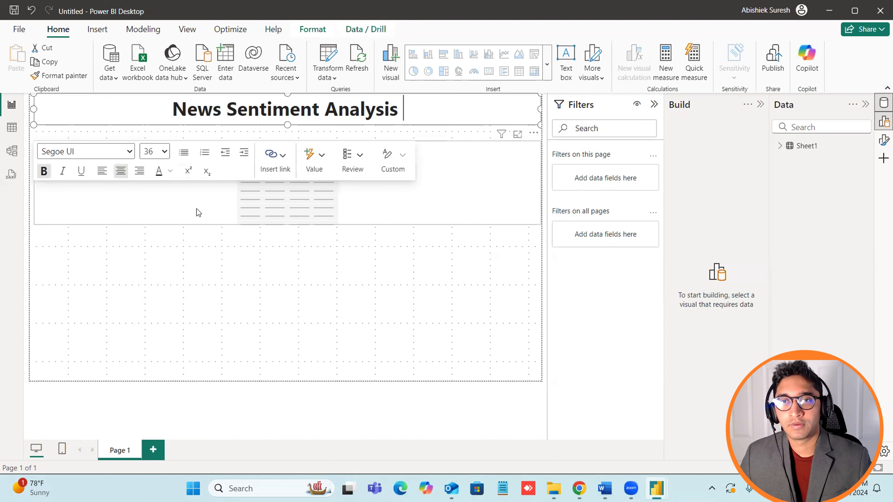
- Set the title text box's background colour to black
double_click(456, 103)
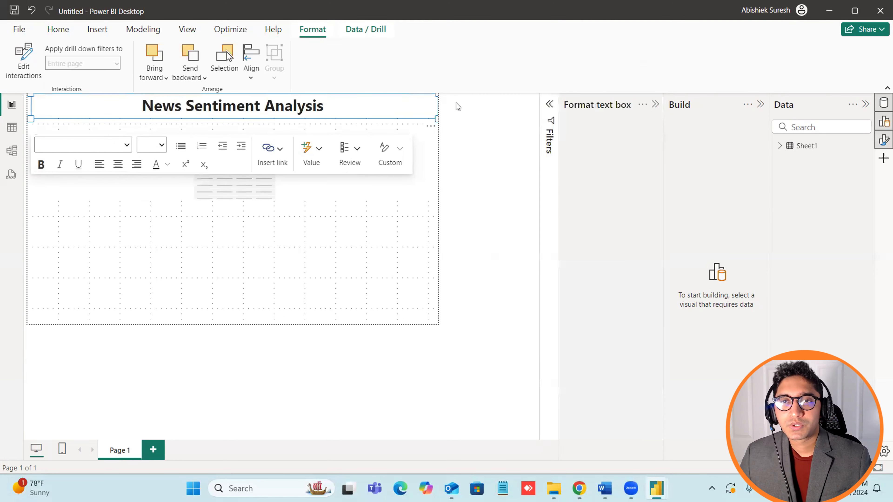
click(568, 176)
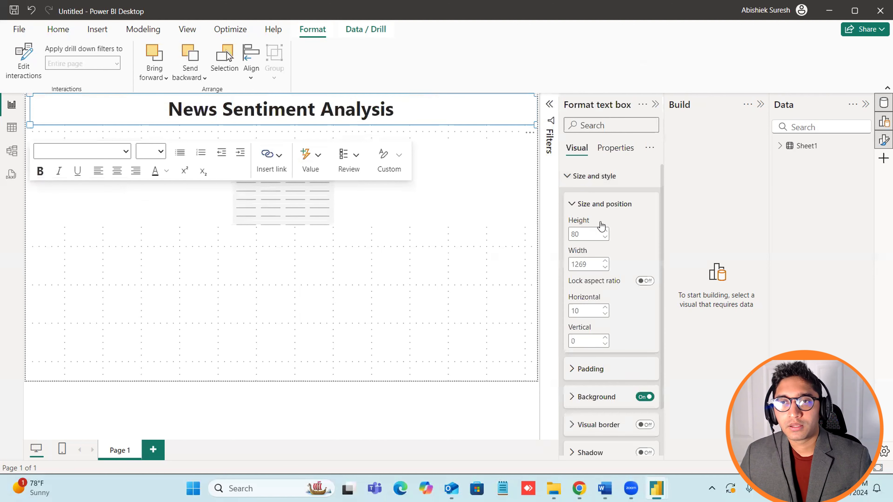
scroll(586, 332, down, 2)
click(573, 341)
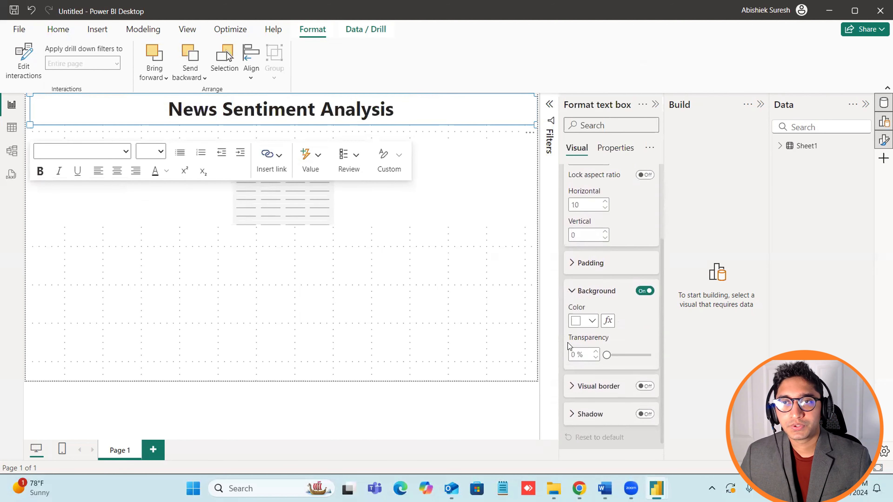
click(592, 304)
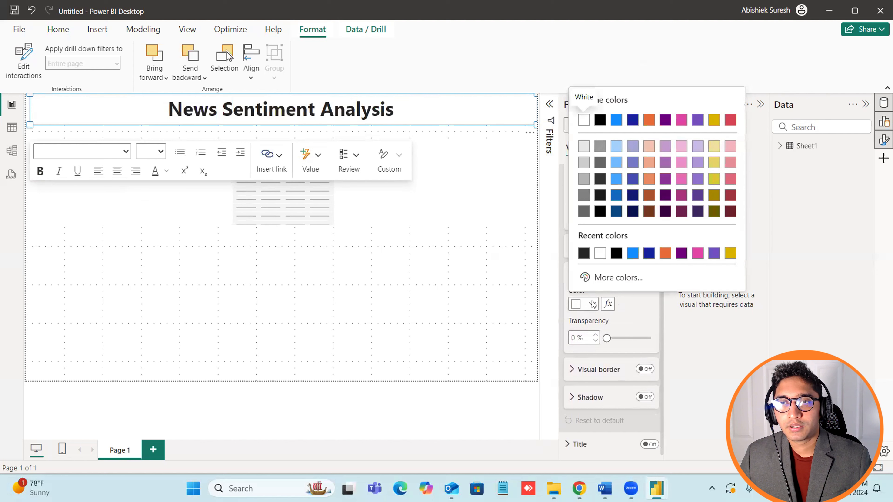
click(616, 253)
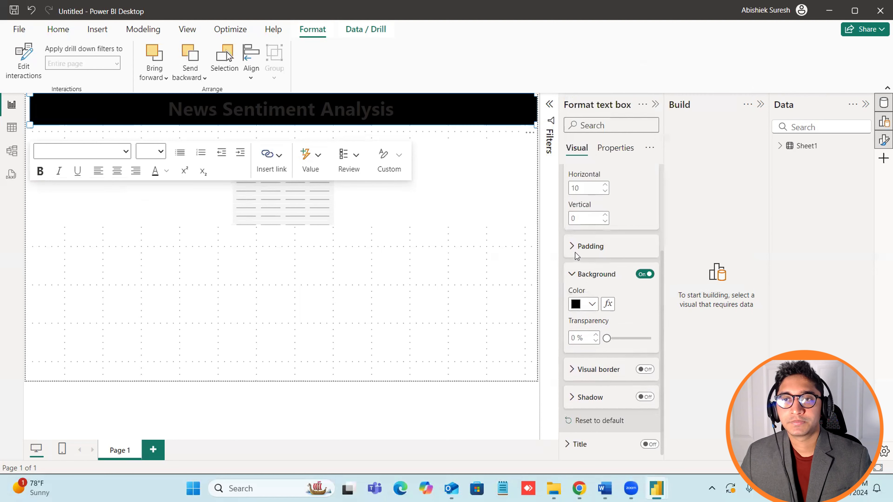
- Set the font colour of the whole News Sentiment Analysis title to white
click(569, 443)
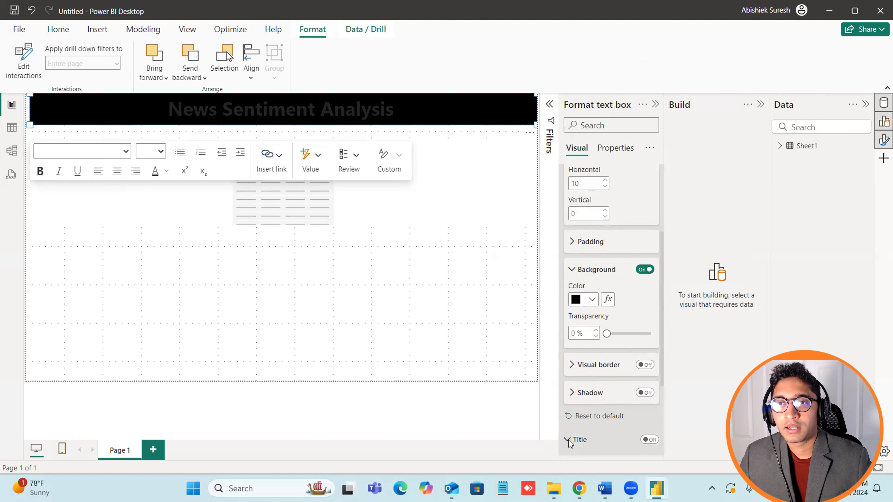
click(571, 235)
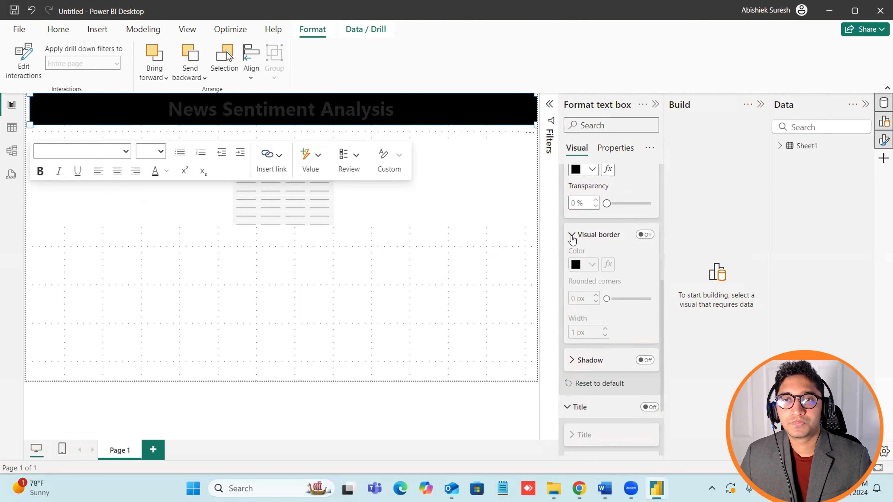
scroll(584, 262, up, 5)
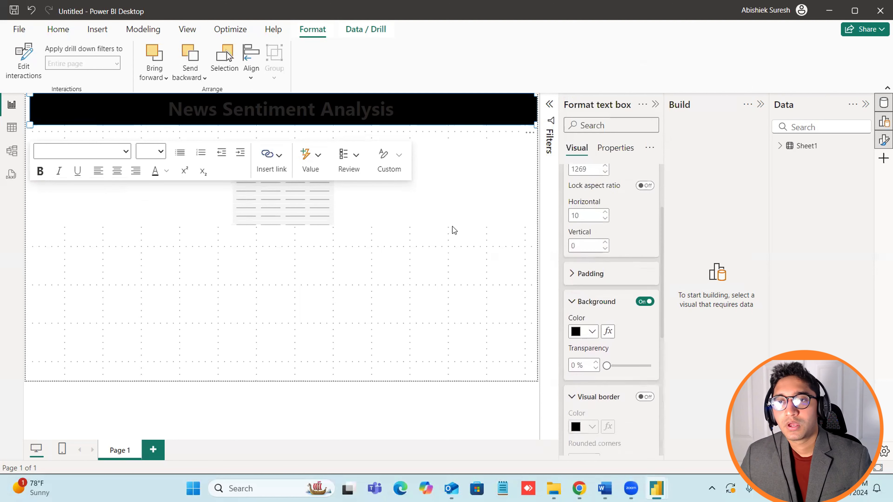
click(167, 171)
click(177, 211)
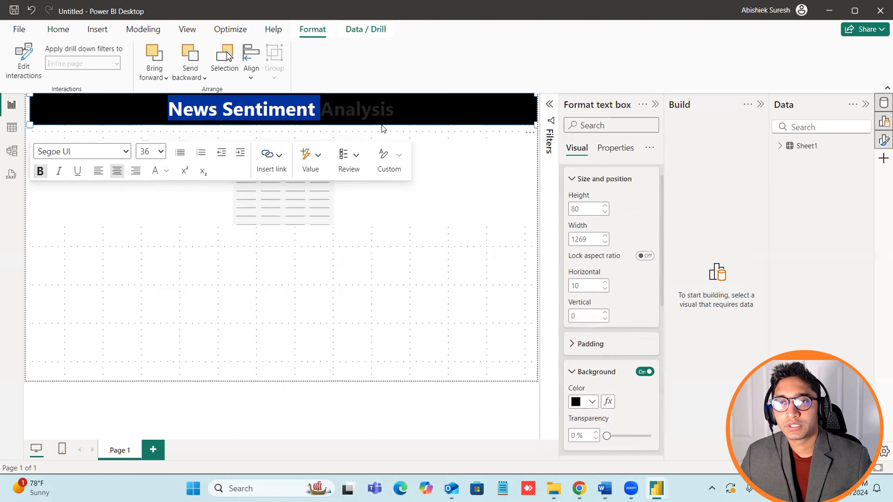
drag(398, 111, 168, 111)
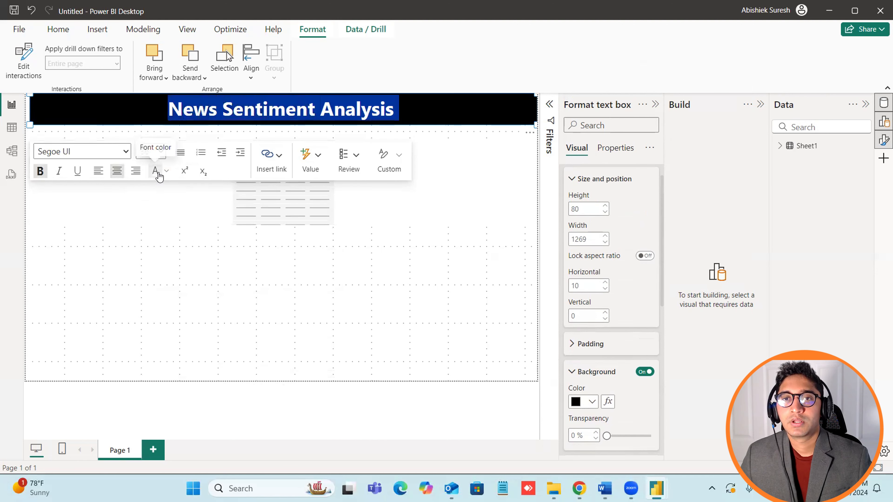
- Extend the table visual to the page's lower edge, about 600 high, and add News Headline and Score sentiment as its columns
click(354, 209)
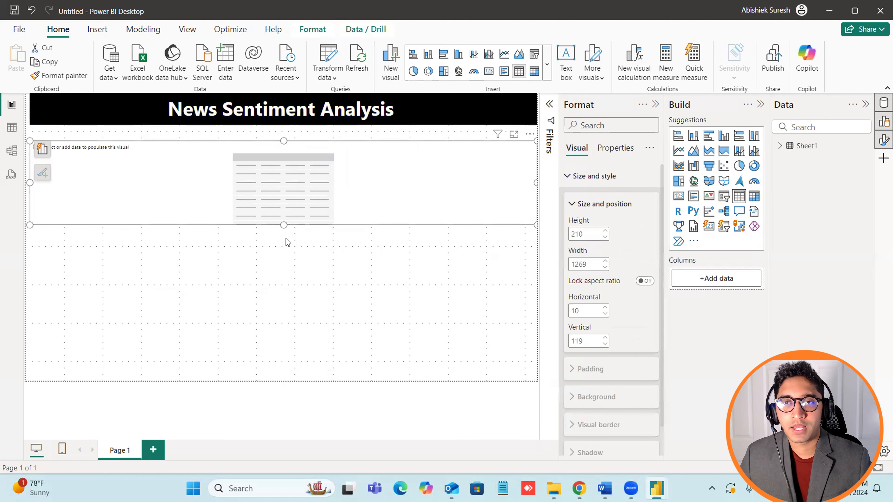
drag(284, 225, 295, 381)
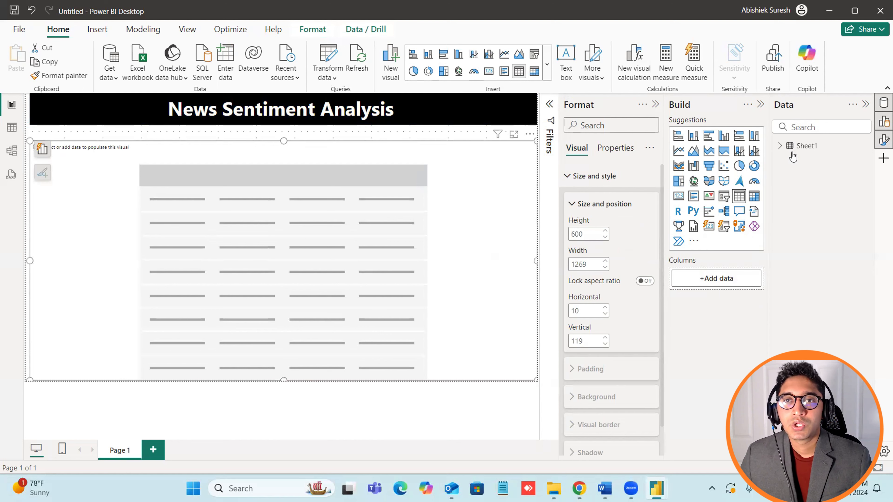
click(779, 146)
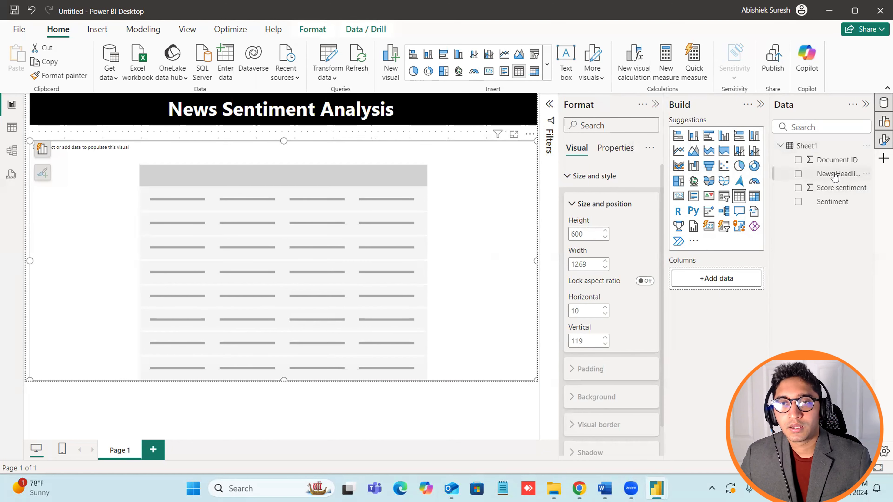
drag(835, 177, 727, 281)
drag(836, 187, 721, 300)
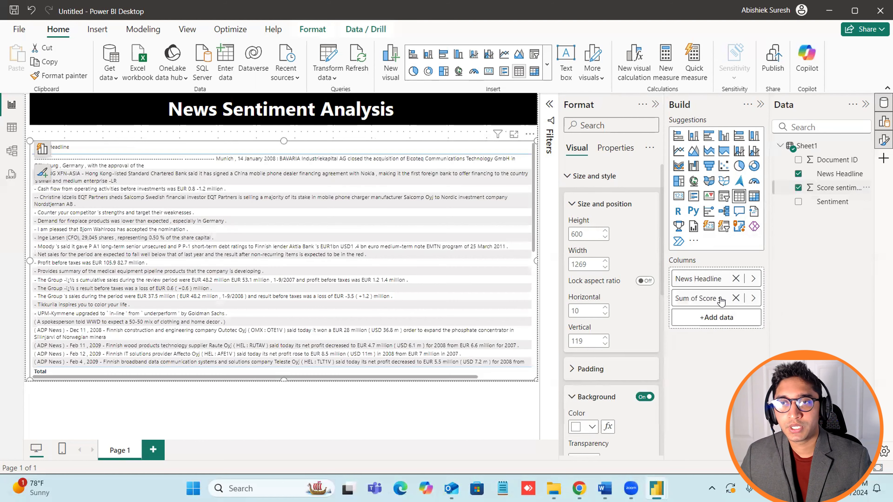
drag(316, 379, 492, 377)
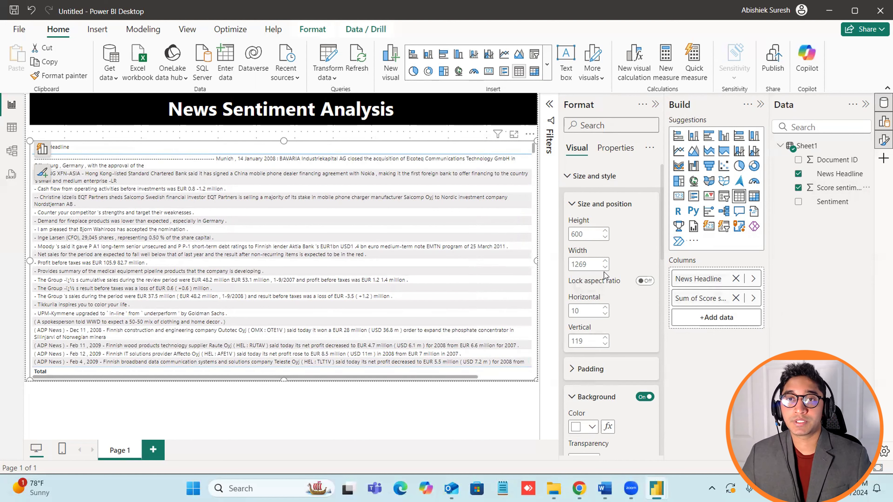
click(654, 105)
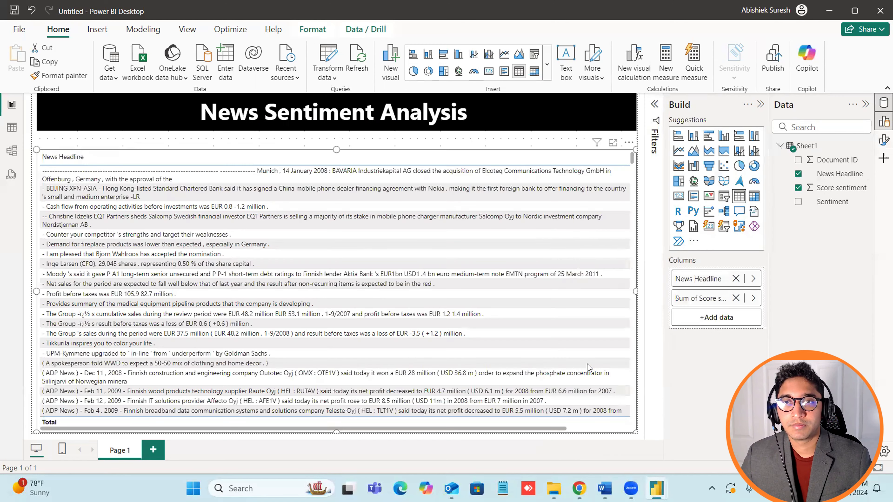
drag(557, 430, 652, 428)
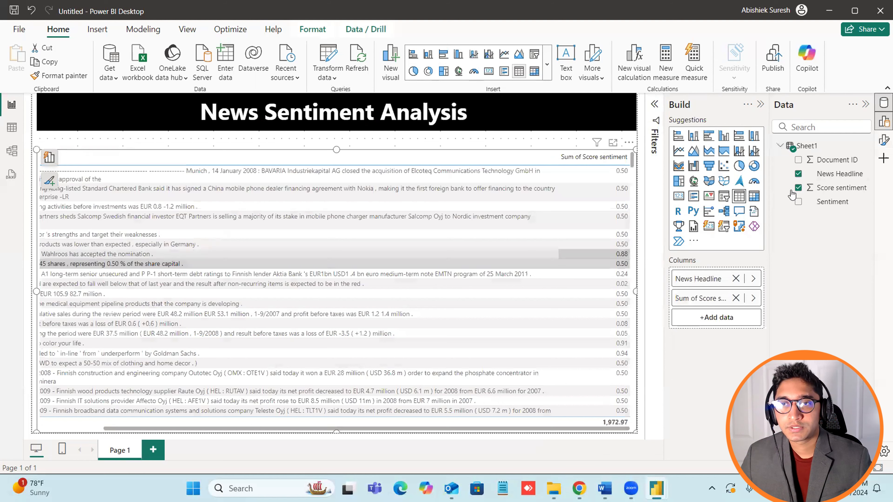
- Apply conditional icons to the Sum of Score sentiment values, using red diamond, yellow triangle and green circle rules split at 33 and 67 percent
click(884, 140)
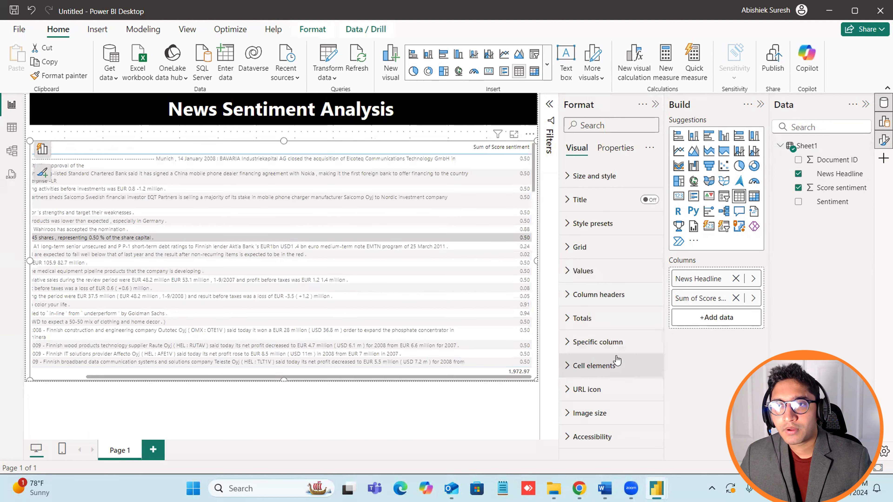
click(569, 366)
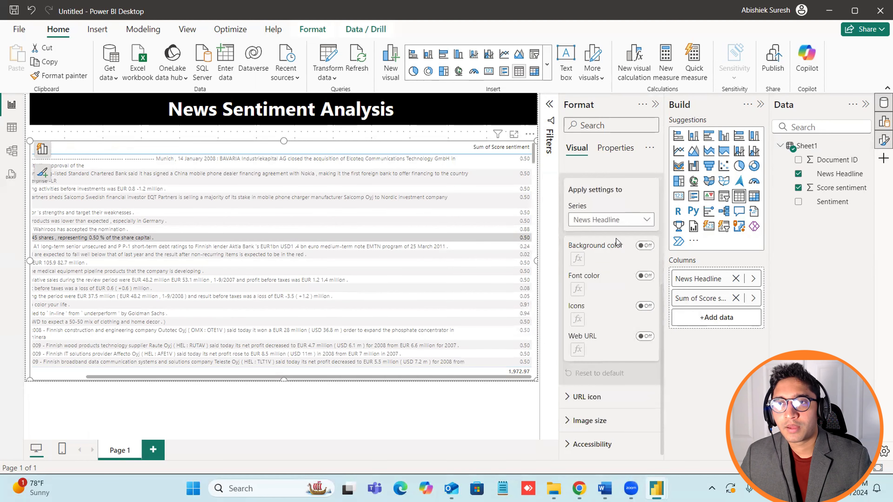
click(613, 220)
click(592, 248)
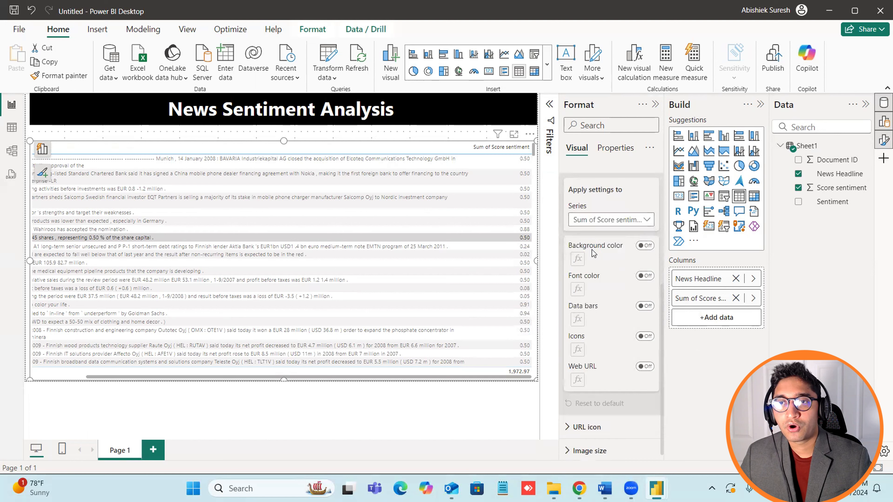
click(644, 336)
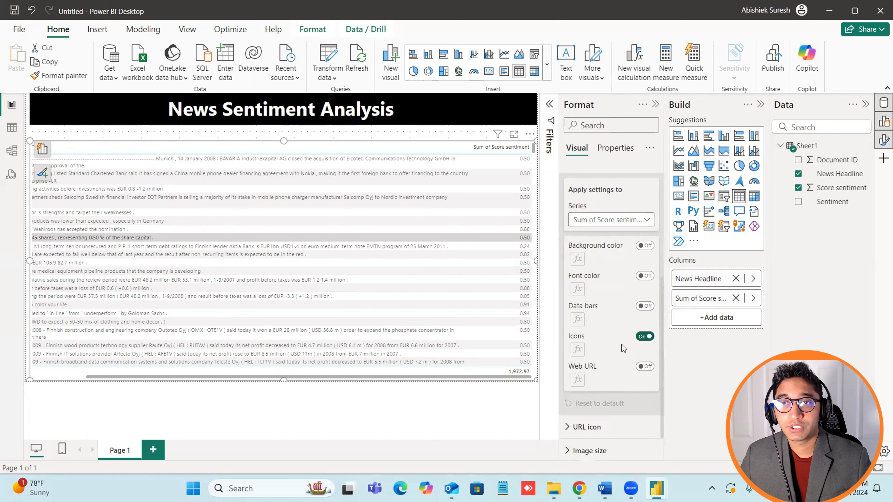
click(576, 350)
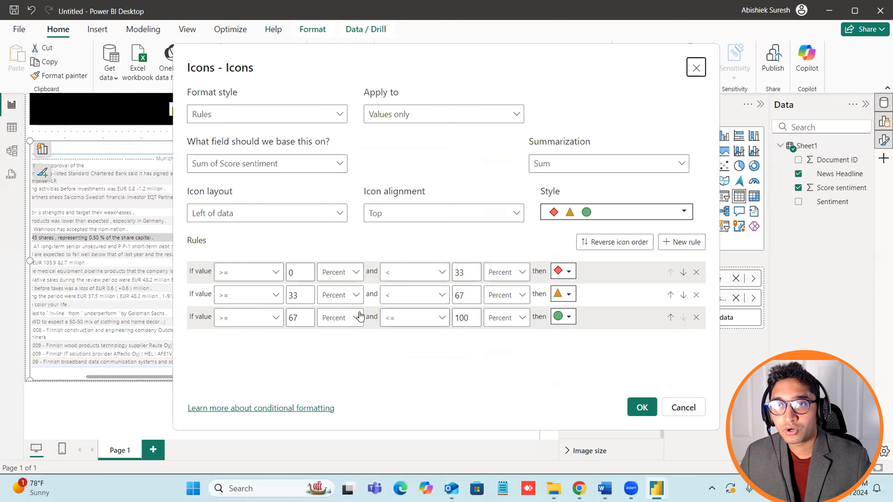
click(642, 408)
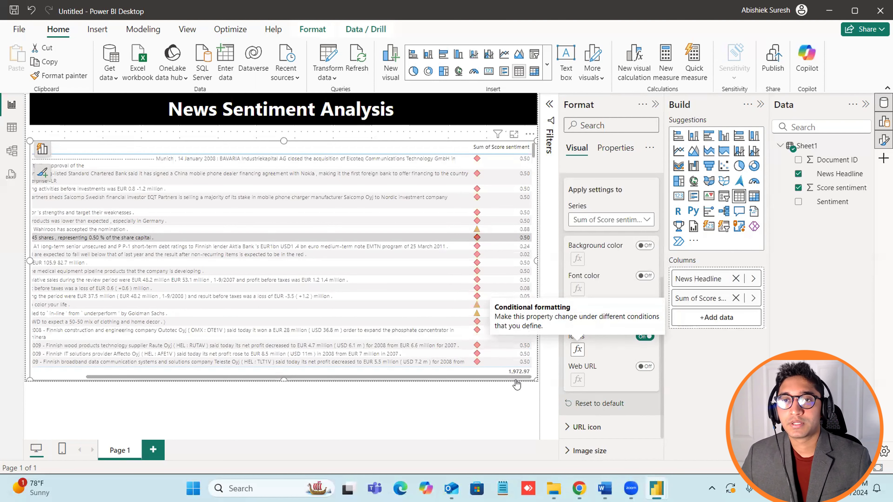
- Look through the table's news headlines and compare them with their sentiment scores and icons
drag(476, 380, 349, 388)
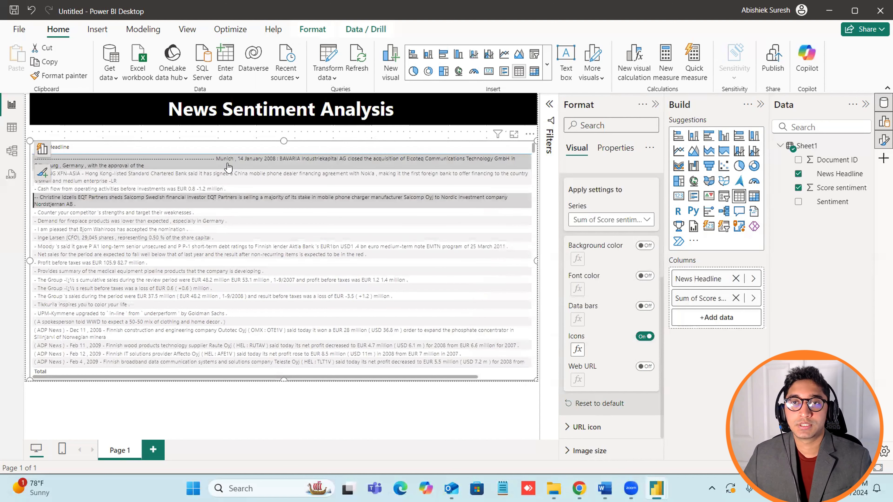
scroll(205, 309, down, 10)
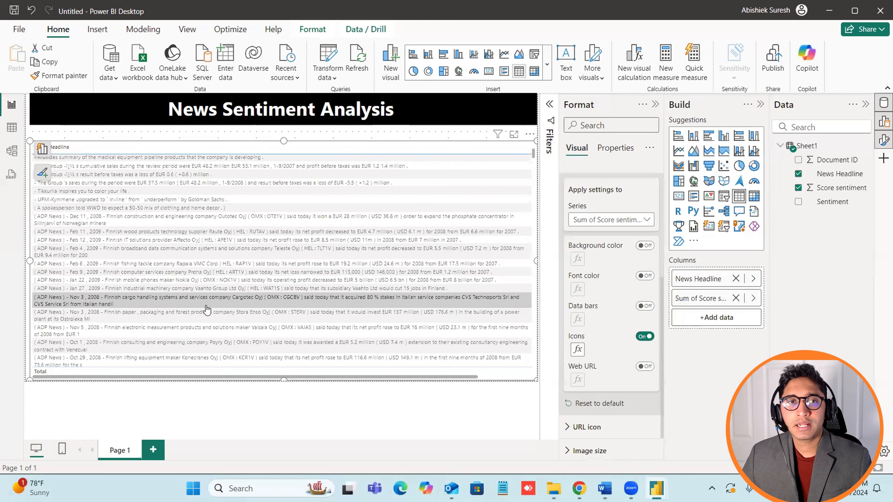
drag(208, 377, 379, 377)
scroll(405, 281, down, 15)
drag(408, 378, 351, 379)
scroll(413, 265, up, 5)
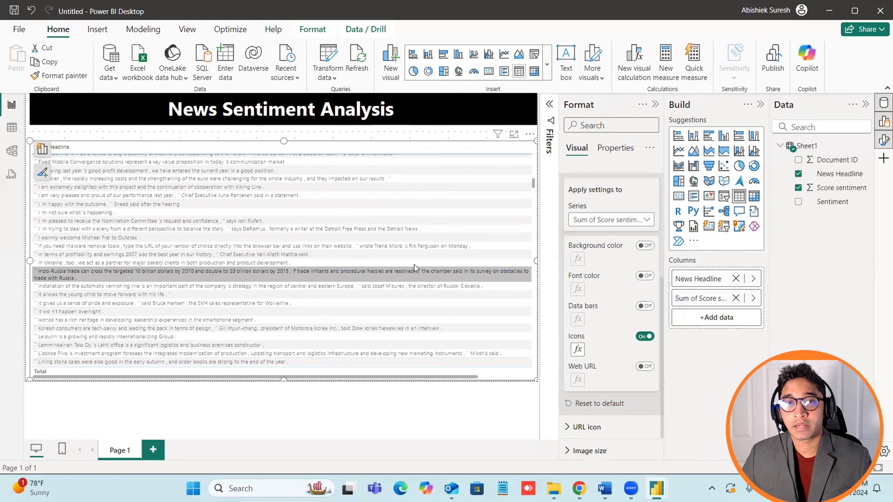
scroll(414, 264, up, 10)
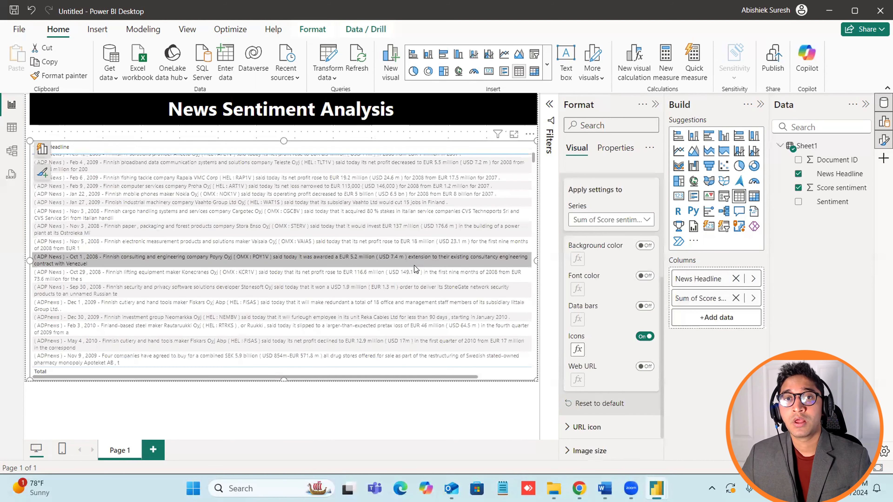
scroll(415, 265, up, 5)
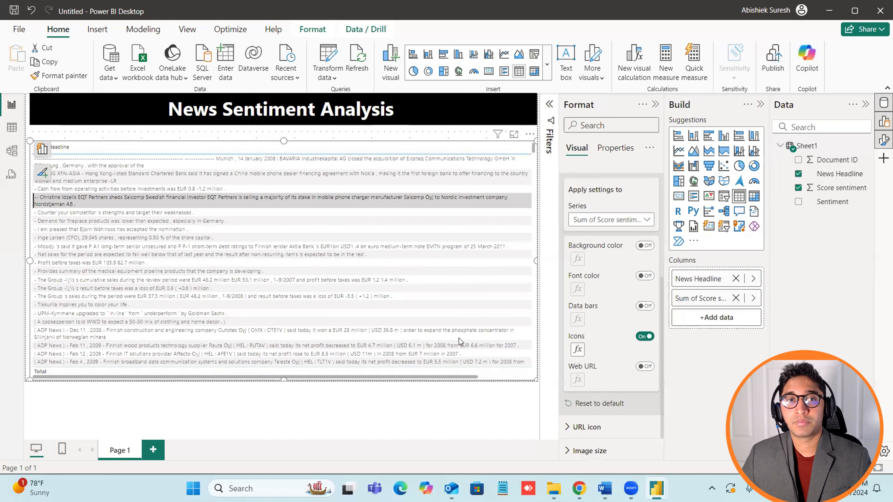
drag(456, 376, 514, 377)
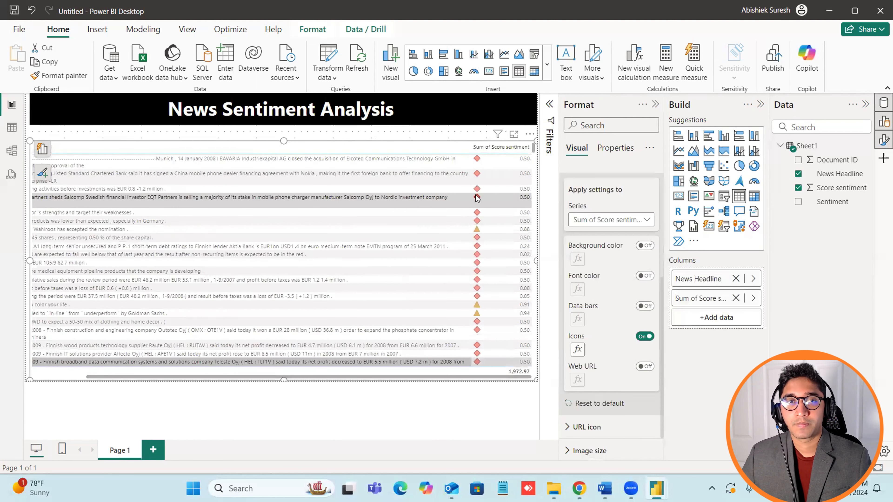
scroll(442, 320, down, 3)
scroll(442, 315, down, 6)
scroll(442, 315, up, 6)
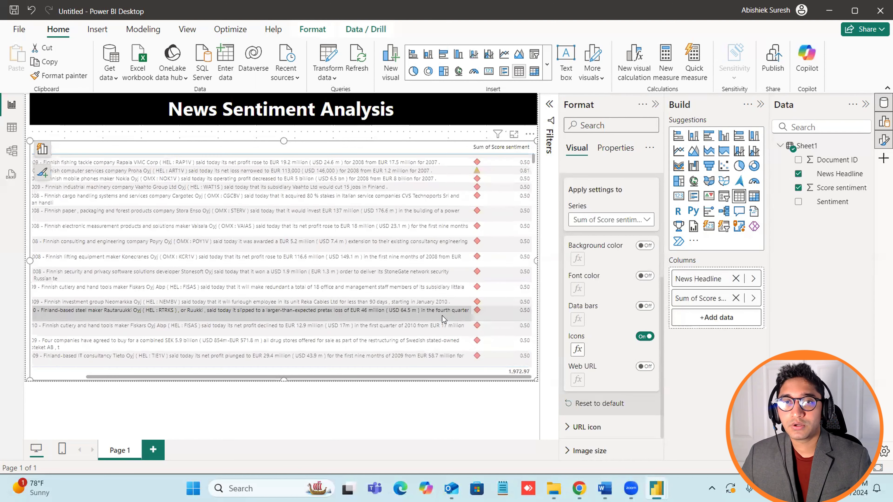
scroll(491, 305, up, 3)
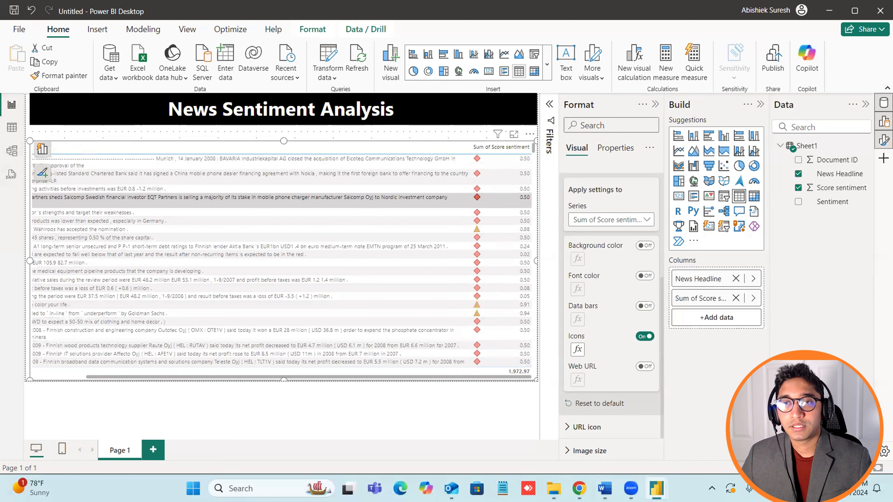
- Switch to the Sentiment analysis report and examine its review data table across to the sentiment and key phrase columns
mouse_move(656, 488)
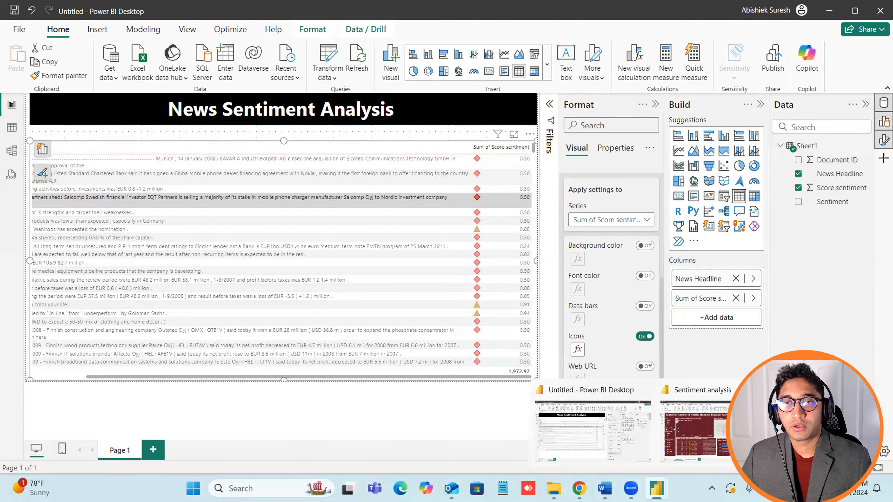
click(682, 446)
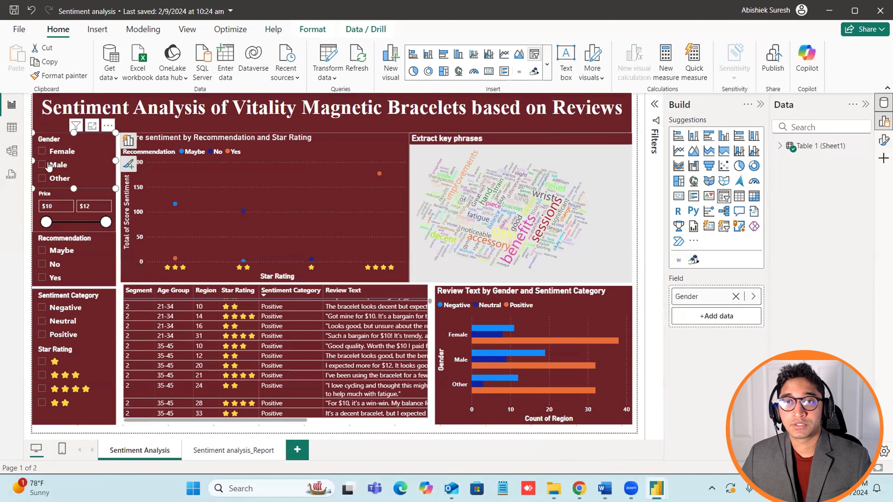
click(12, 128)
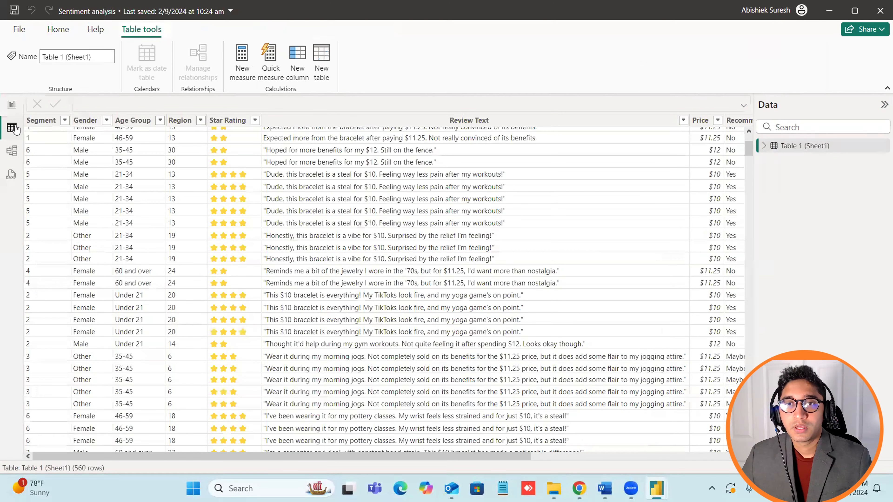
scroll(87, 222, down, 3)
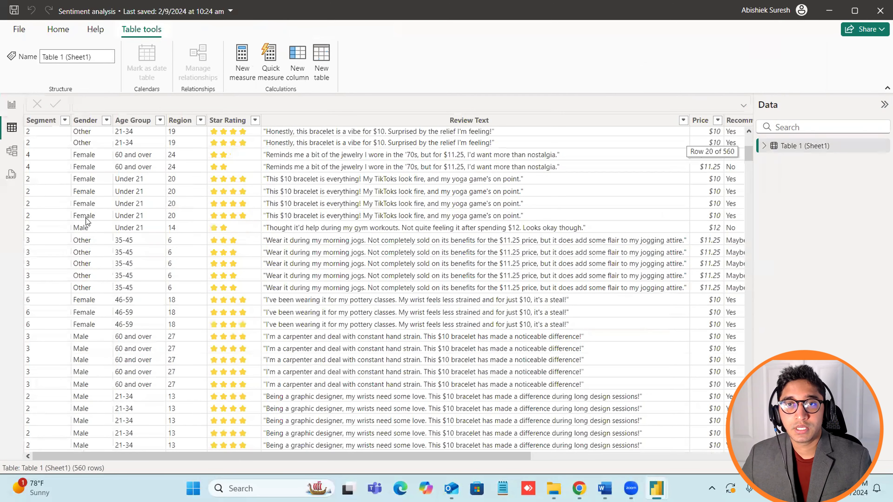
scroll(201, 415, up, 6)
drag(202, 457, 357, 457)
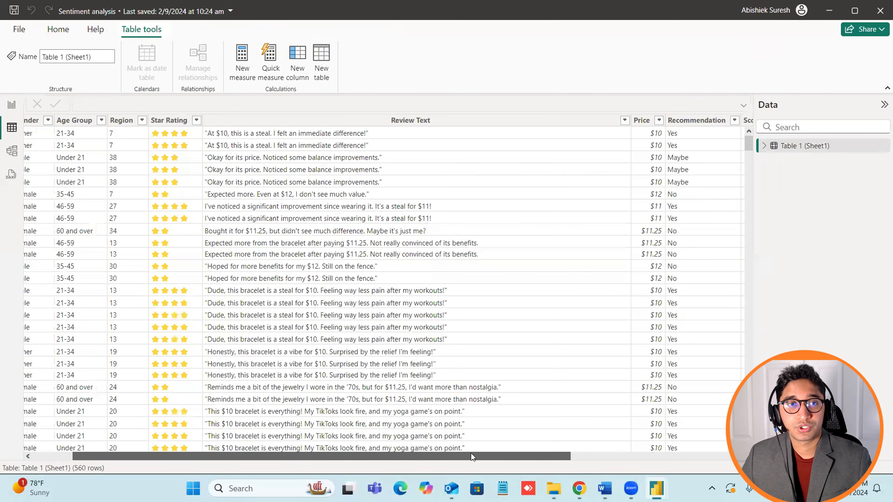
scroll(492, 454, right, 5)
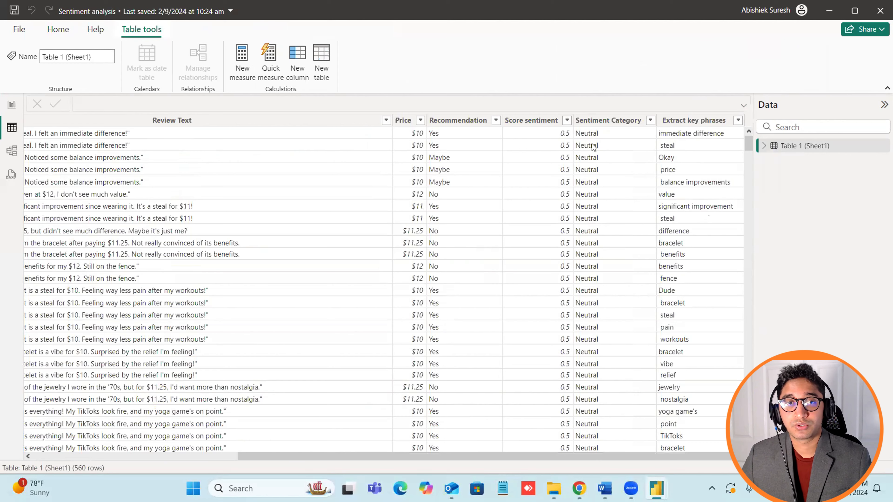
- Show the Sentiment Category column's SWITCH formula and compare its categories with the Score sentiment values
scroll(592, 147, down, 1)
scroll(592, 150, down, 8)
scroll(592, 155, down, 6)
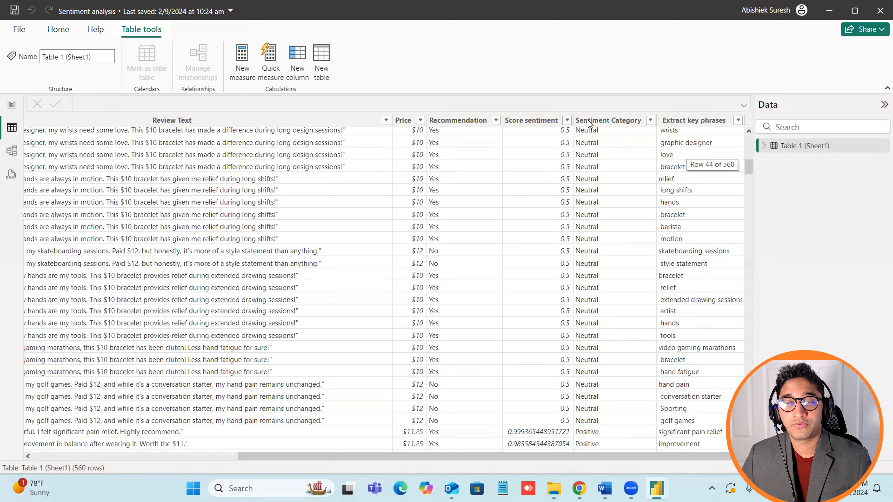
click(589, 121)
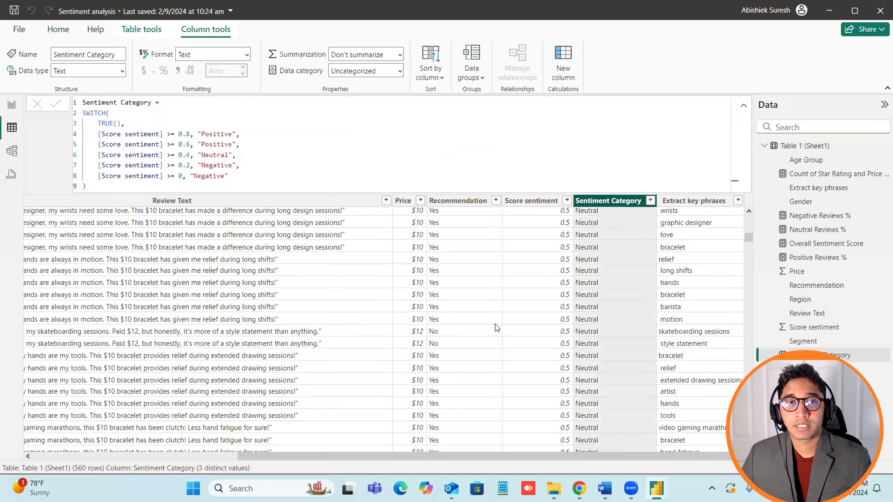
scroll(551, 304, down, 7)
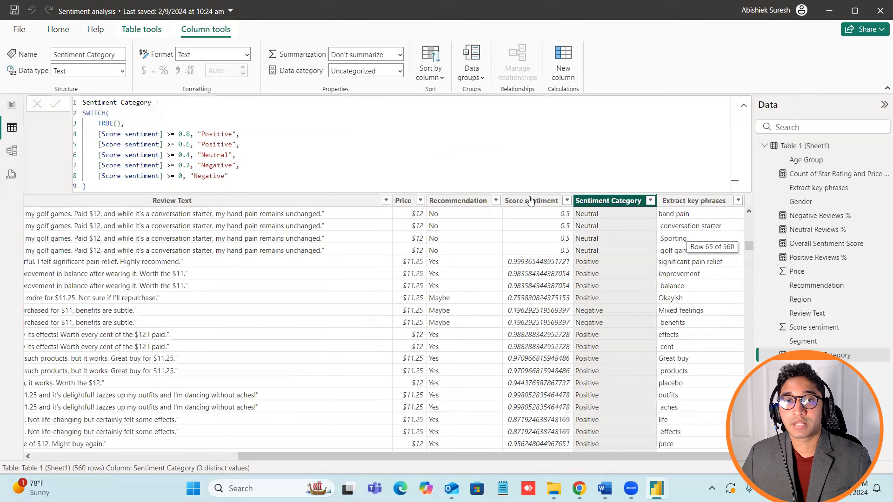
- Examine the Score sentiment column and look back over the review table's segment, demographic and star rating columns
click(530, 201)
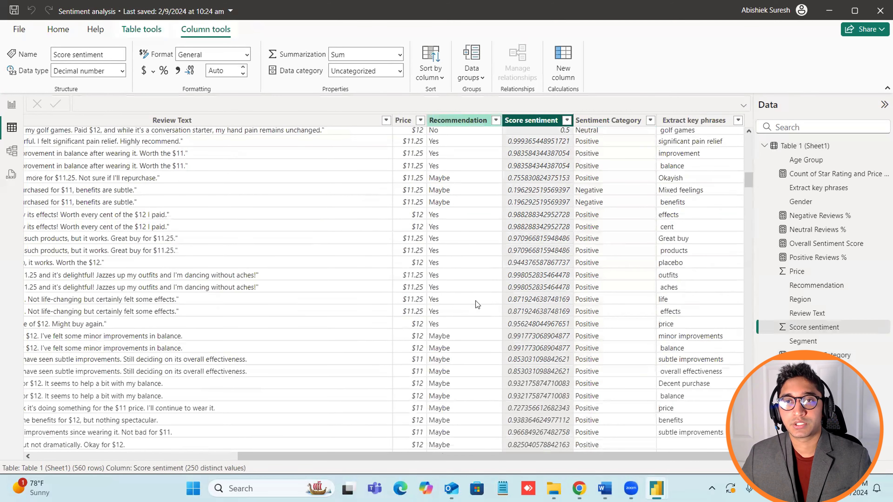
drag(496, 457, 195, 468)
scroll(177, 376, up, 10)
scroll(177, 376, left, 5)
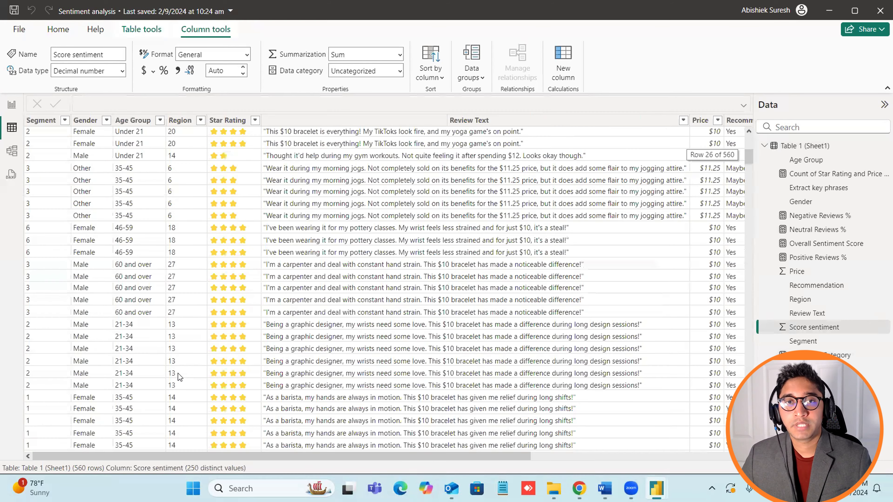
scroll(67, 204, up, 8)
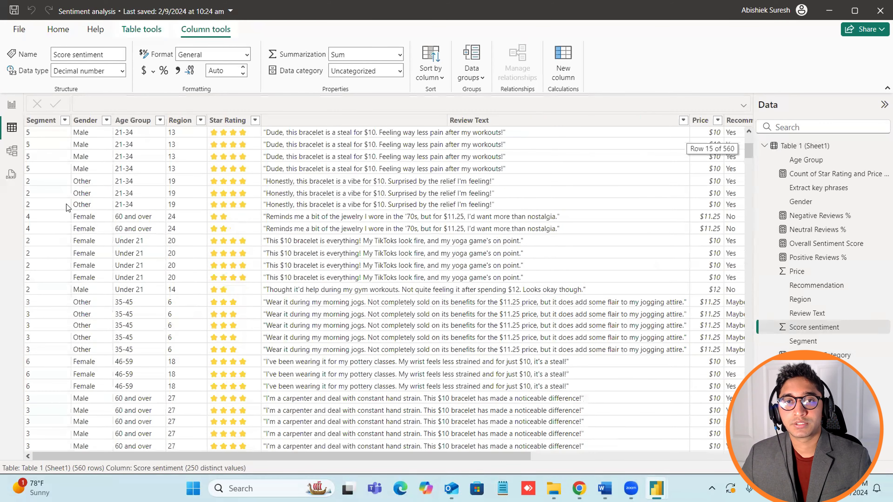
- Return to the report canvas and try the Gender slicer with Other, Male and Female, clearing each filter again
click(11, 105)
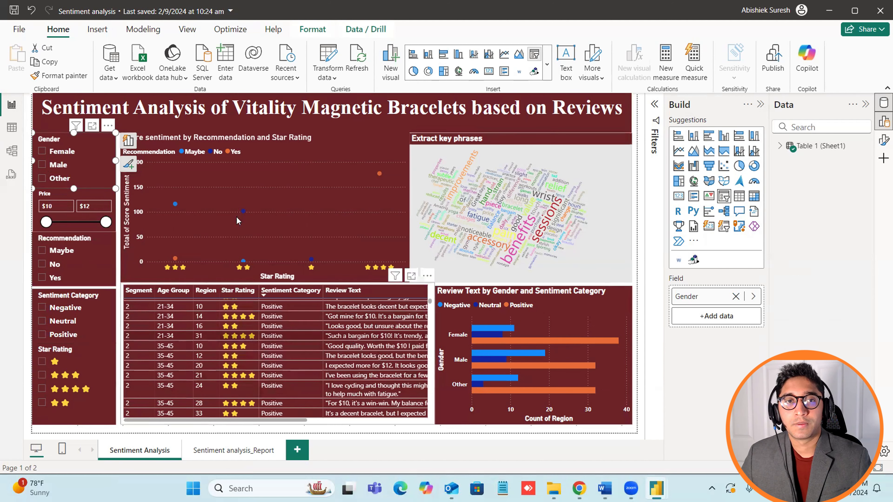
click(44, 179)
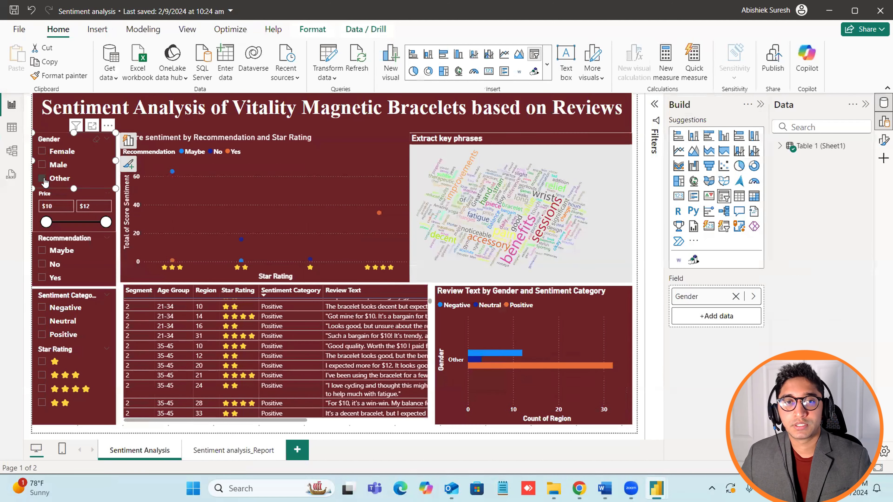
click(44, 180)
click(44, 166)
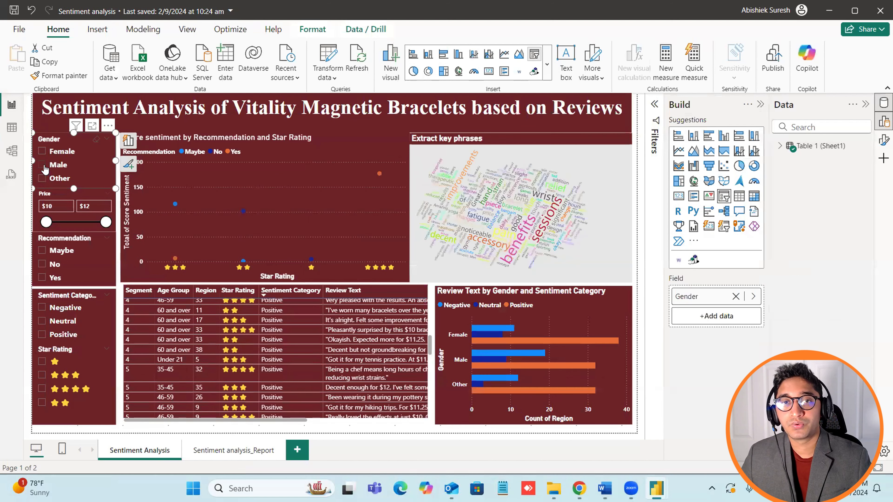
click(43, 152)
click(44, 152)
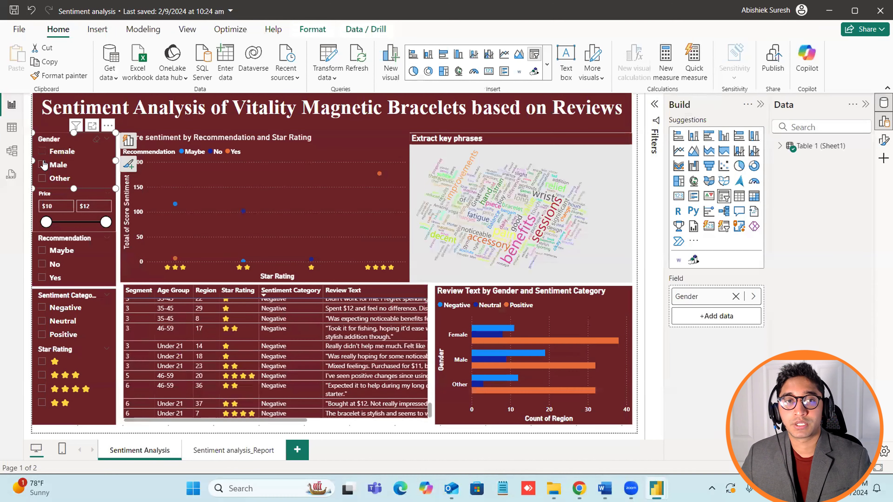
- Filter the dashboard by each Recommendation value, Maybe, No and Yes, clearing each filter after viewing the visuals
click(43, 250)
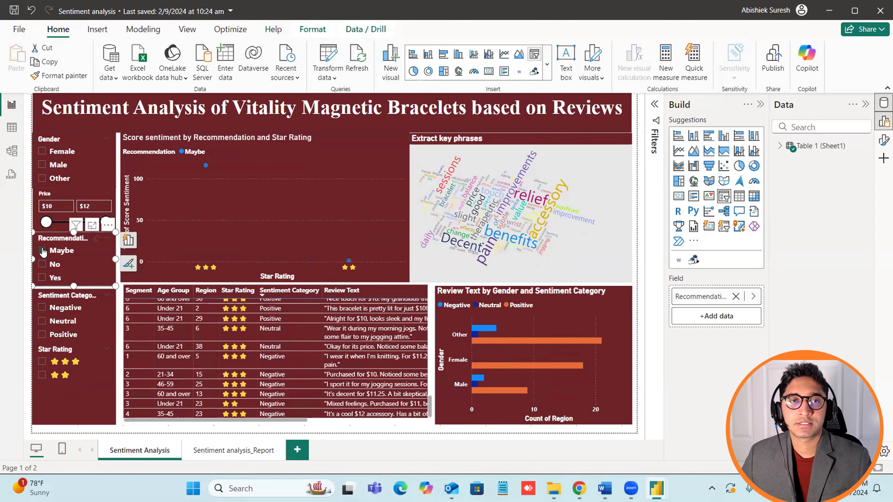
click(43, 251)
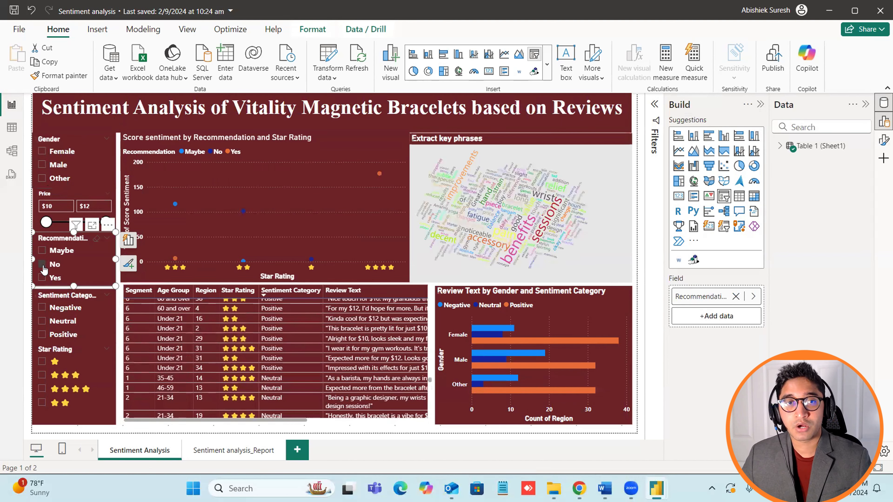
click(43, 265)
click(43, 264)
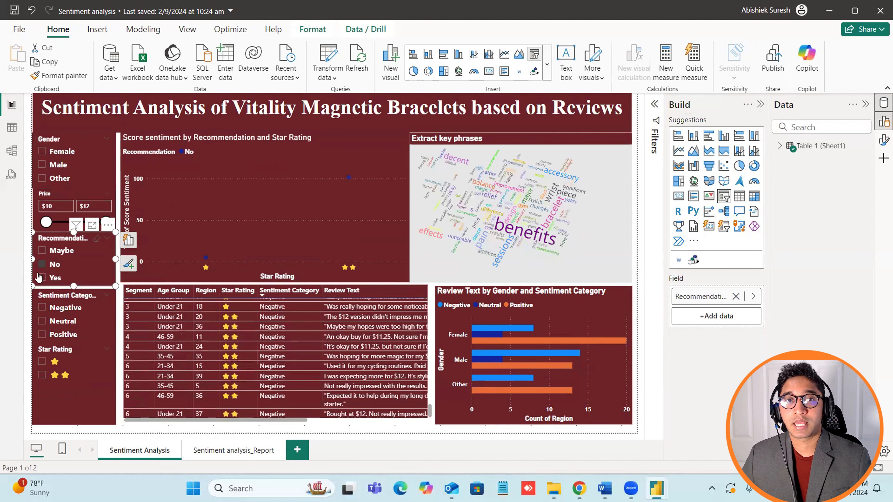
click(42, 278)
click(43, 278)
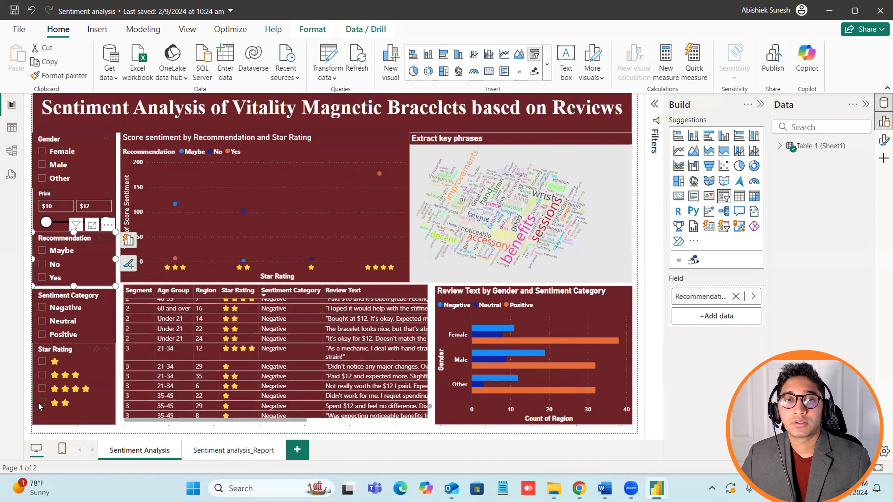
- Filter the dashboard by four-star reviews and one-star reviews separately, clearing each Star Rating filter after viewing
click(40, 387)
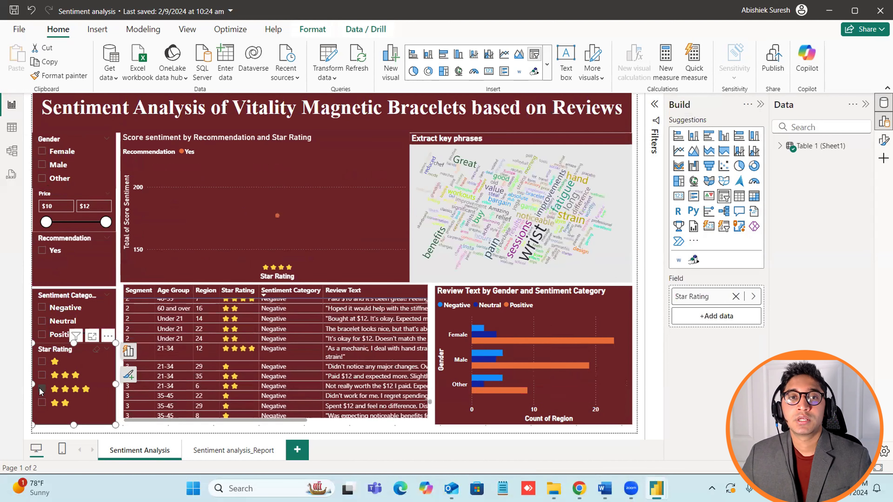
click(40, 387)
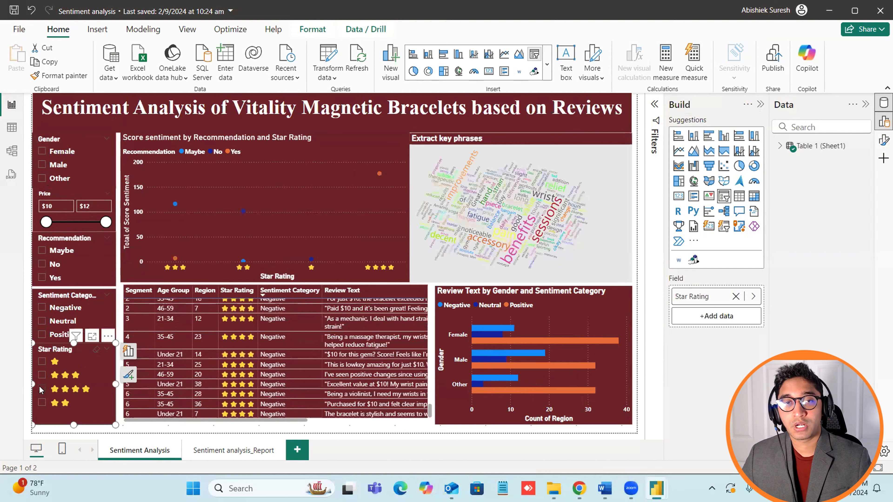
click(40, 361)
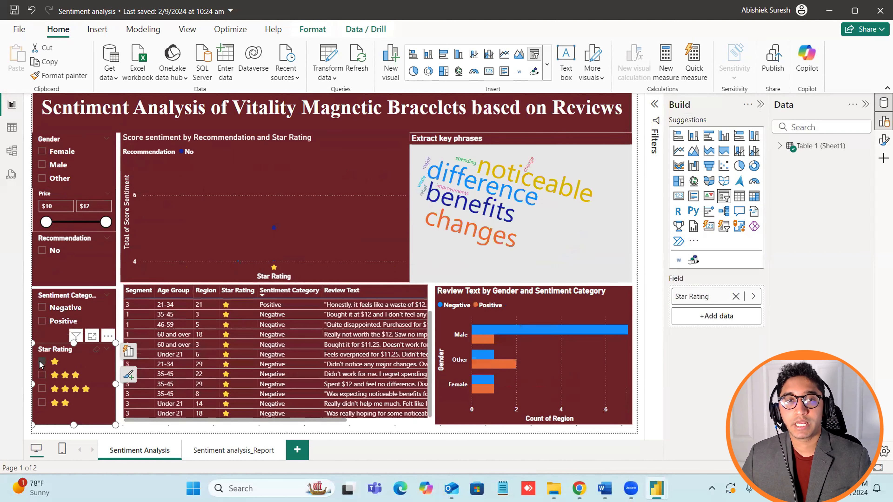
click(40, 361)
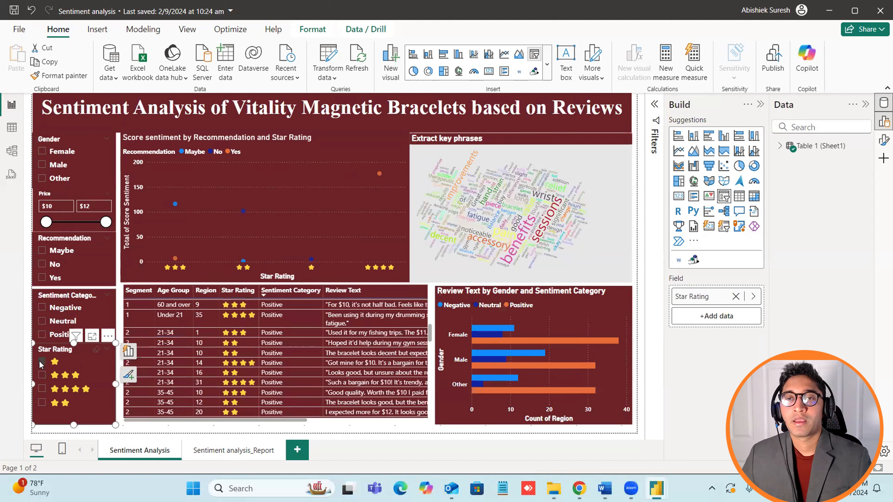
- View one-star reviews with a Positive sentiment category by combining both slicers, and clear the two filters
click(39, 362)
click(42, 321)
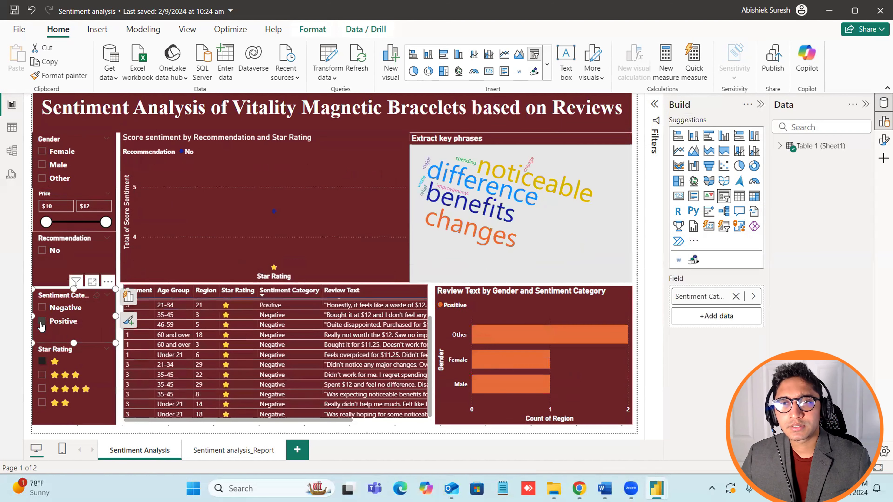
click(42, 321)
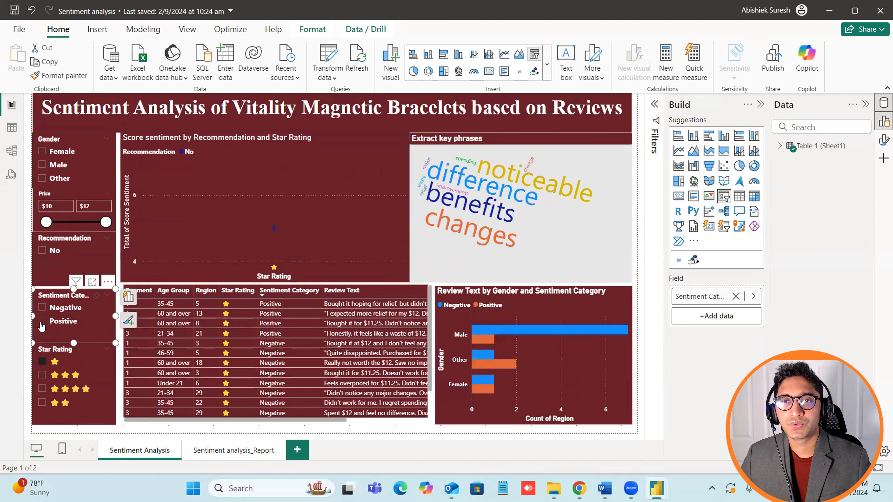
click(42, 361)
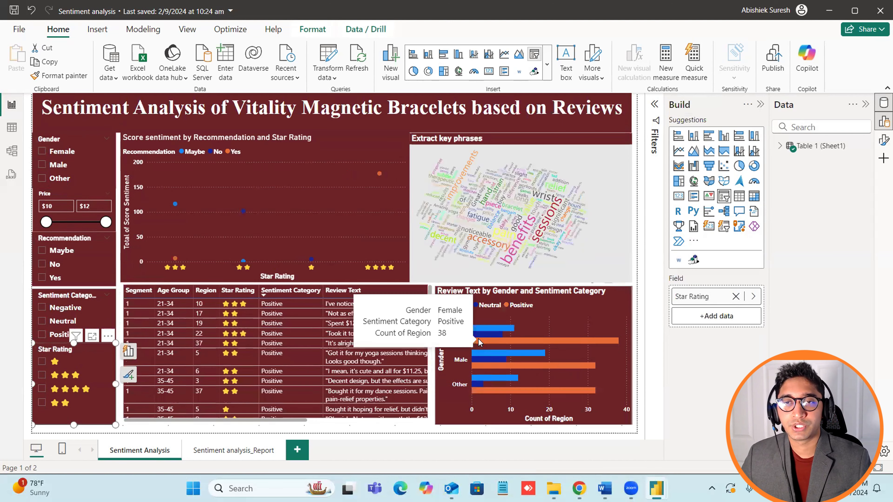
- Collapse the Build and Data panes to give the report canvas more room
scroll(360, 359, up, 6)
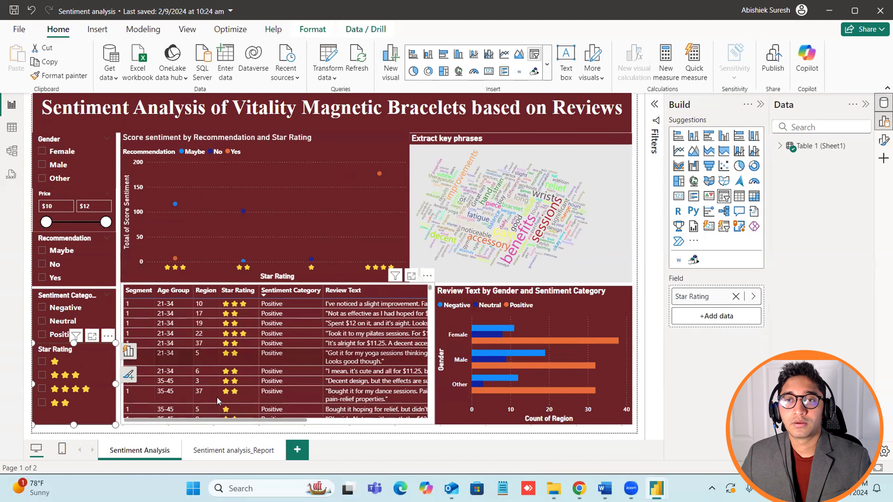
click(760, 105)
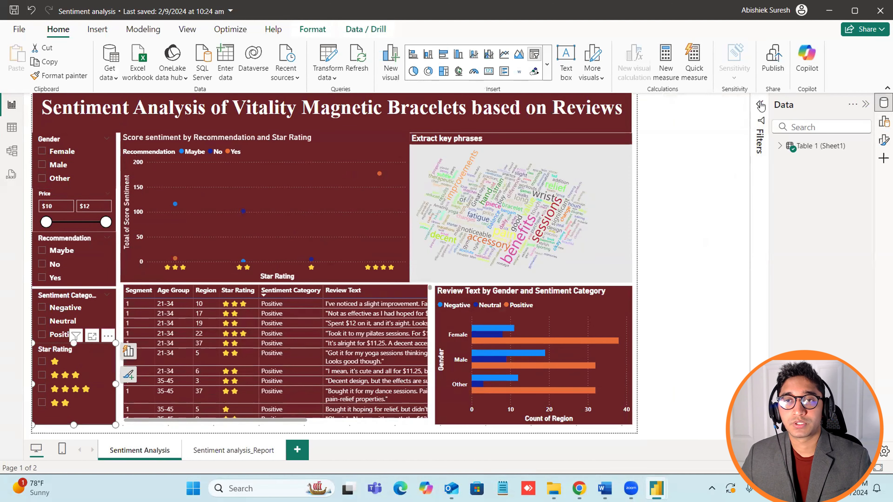
click(865, 105)
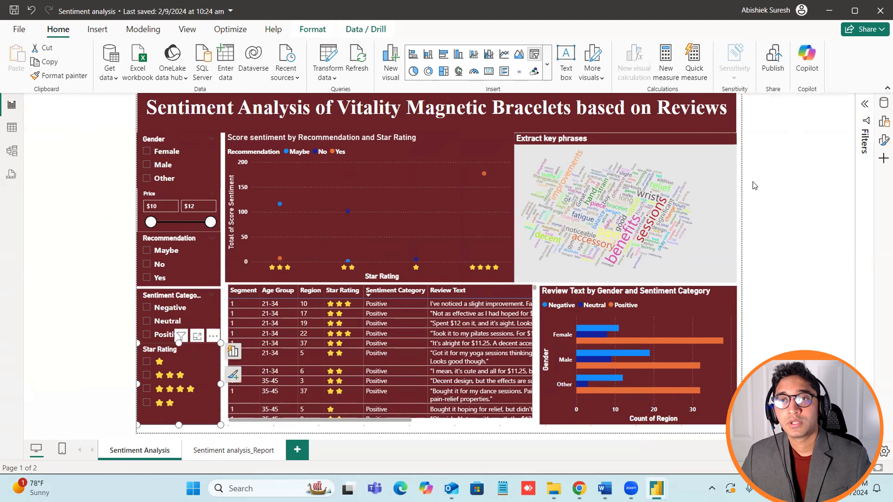
- Open the Sentiment analysis_Report page and read through its insights, recommendations, conclusion and upcoming actions
click(250, 452)
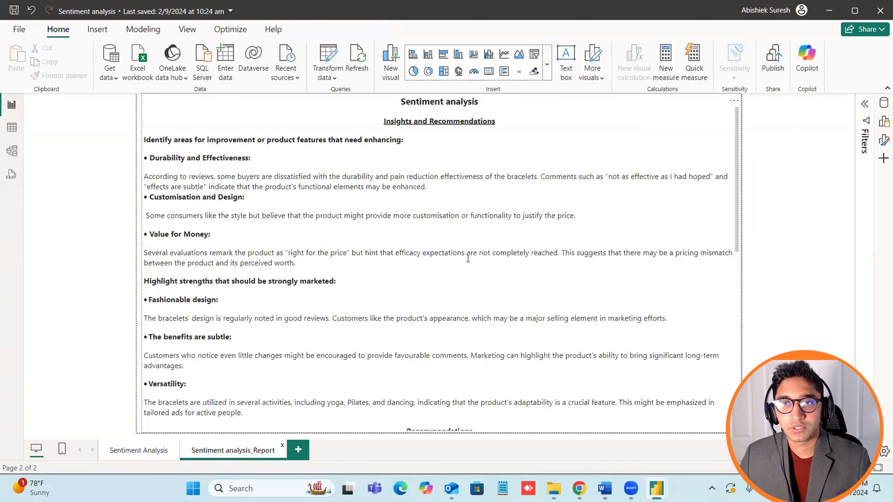
scroll(483, 257, down, 6)
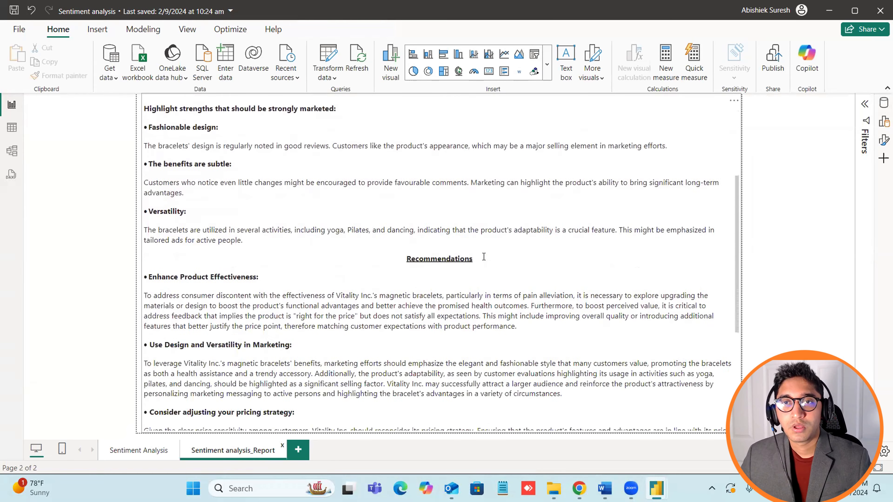
scroll(484, 256, down, 3)
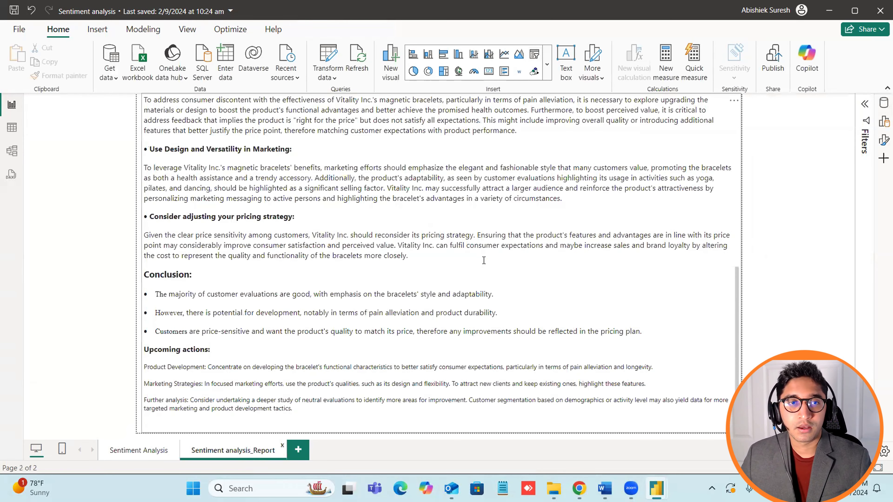
scroll(483, 260, up, 10)
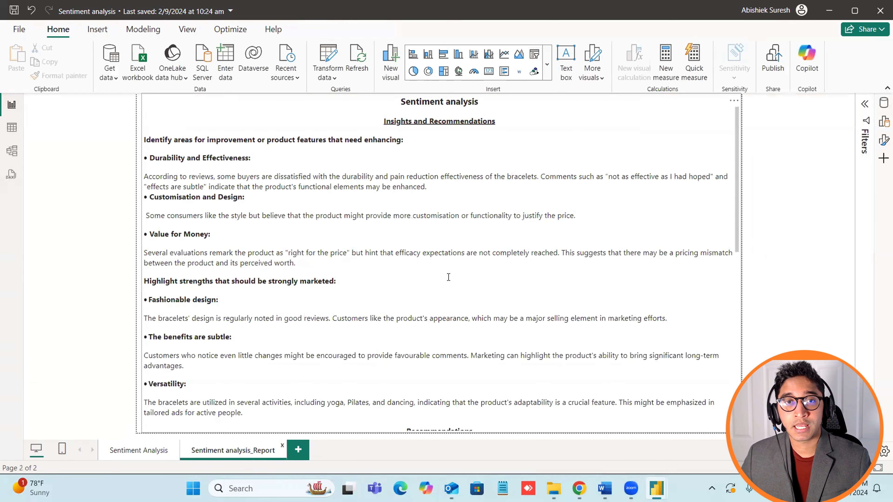
- Go back to the Sentiment Analysis page and look over the dashboard visuals and its table of reviews
click(147, 454)
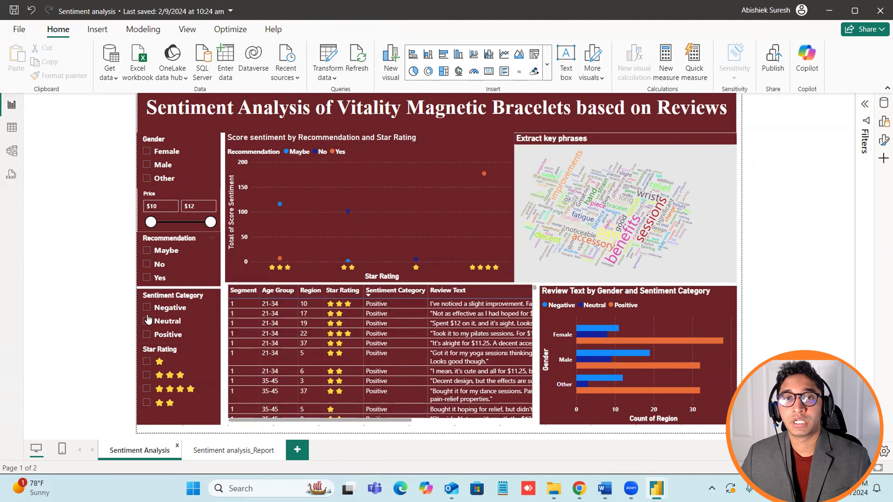
mouse_move(198, 225)
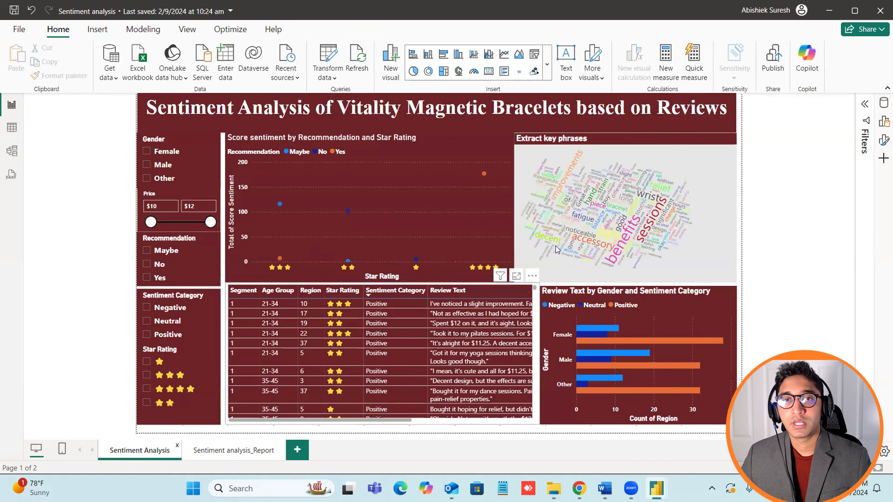
scroll(388, 354, down, 5)
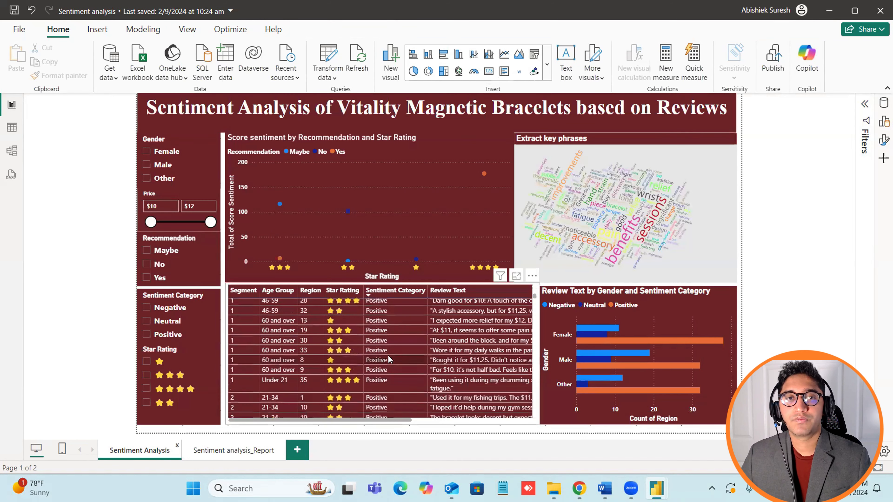
scroll(388, 355, up, 5)
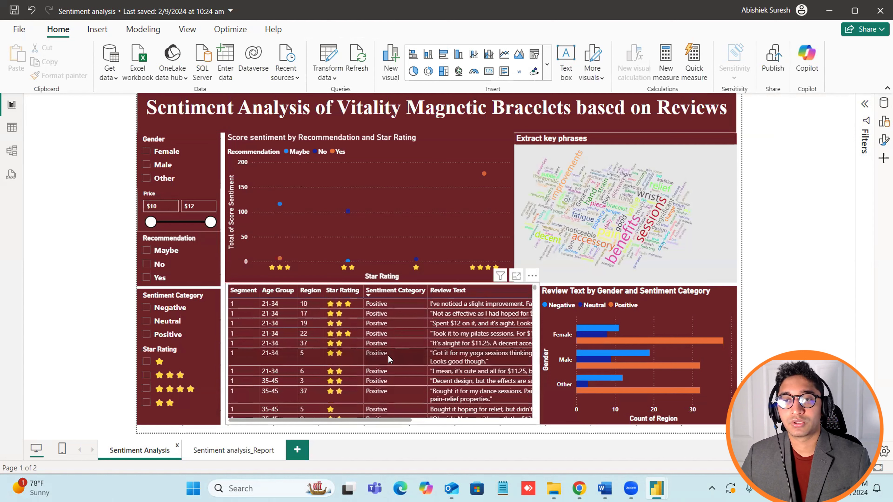